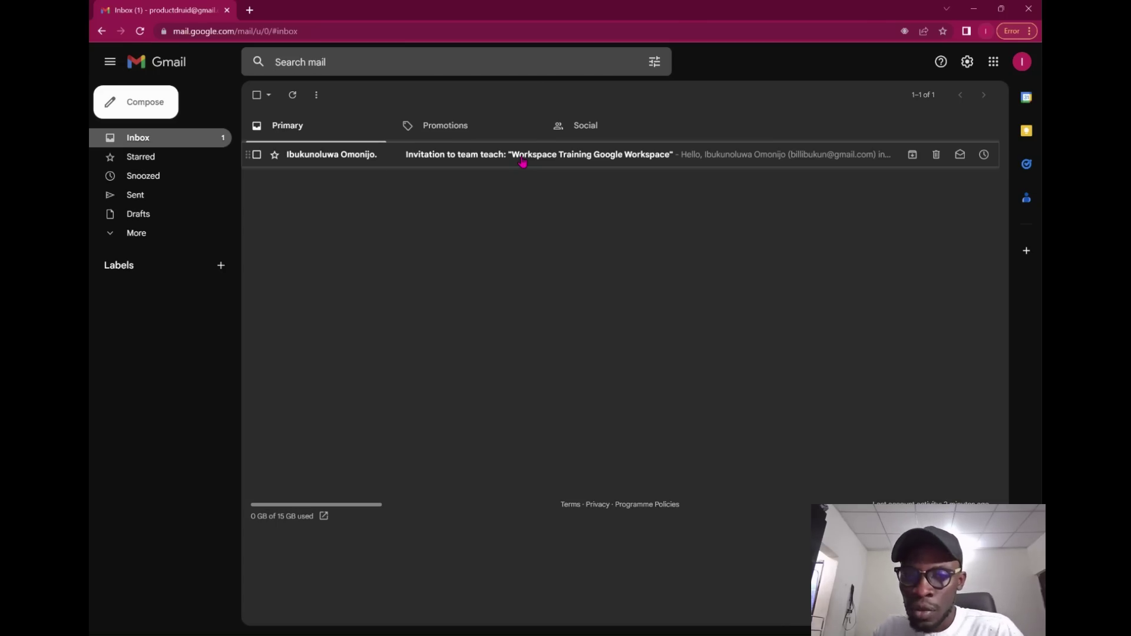
Open the team-teach invitation email and accept the invitation to co-teach the Workspace Training class
click(522, 159)
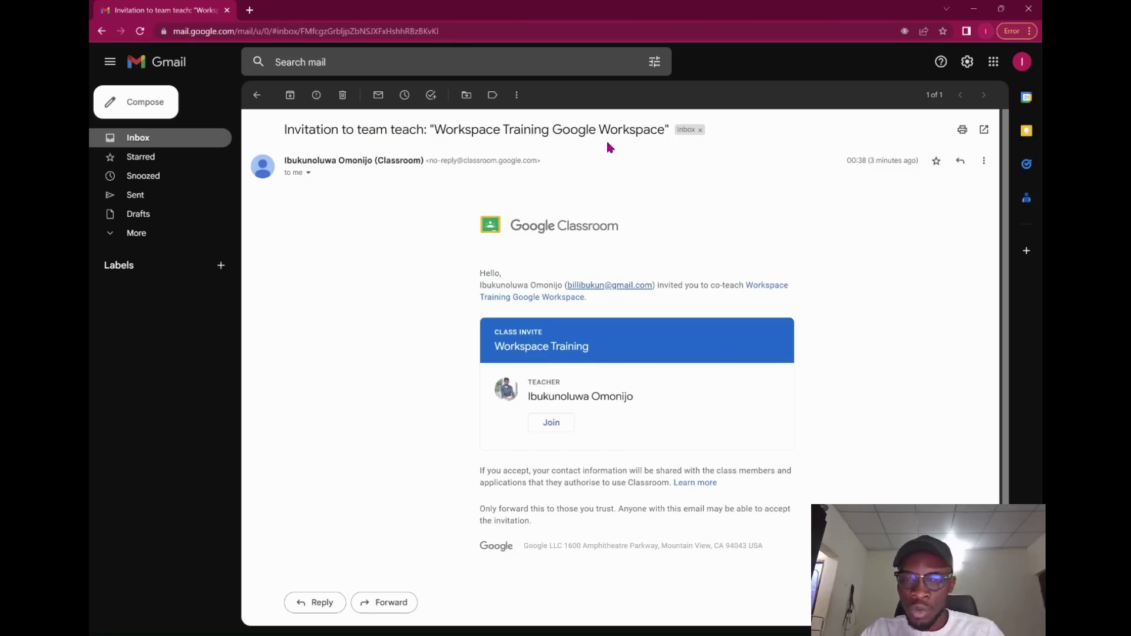
scroll(713, 324, down, 1)
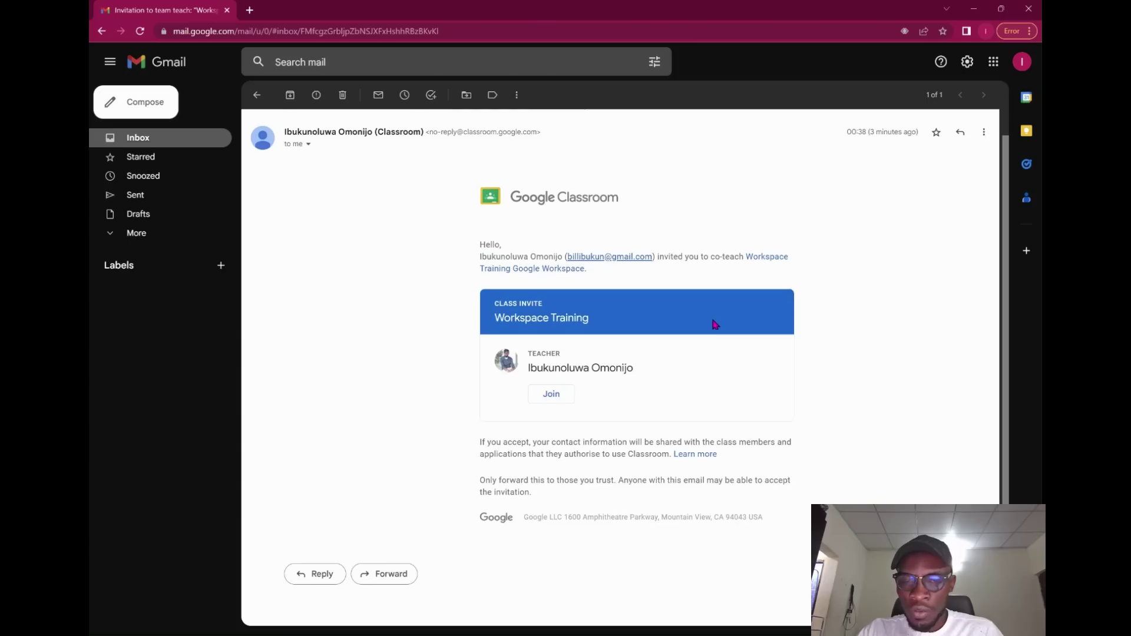
scroll(649, 387, up, 1)
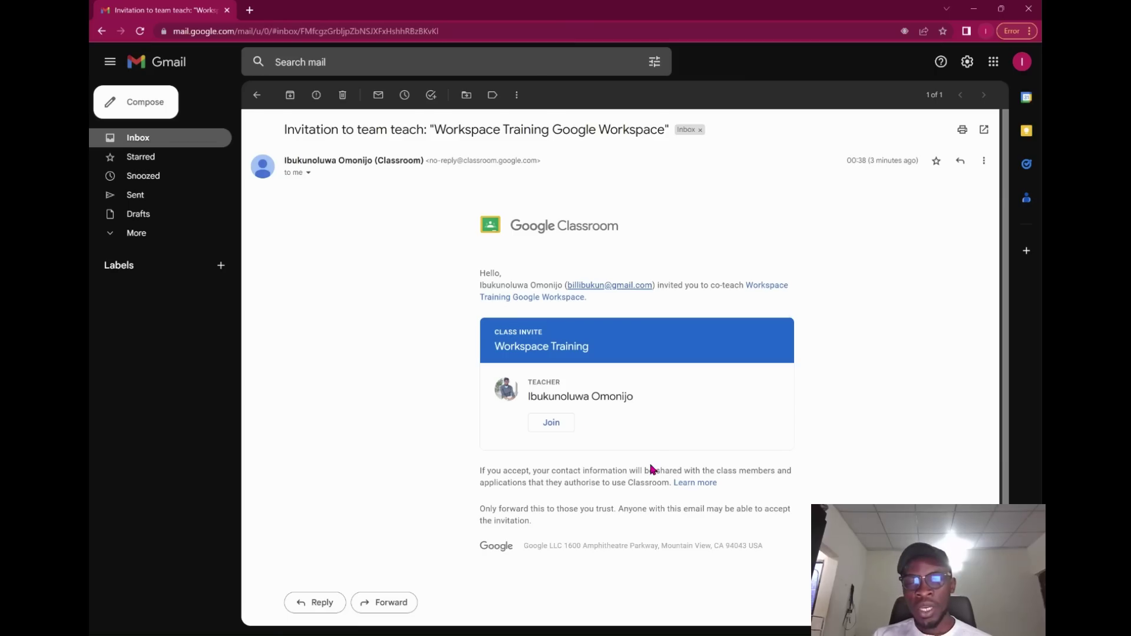
click(548, 425)
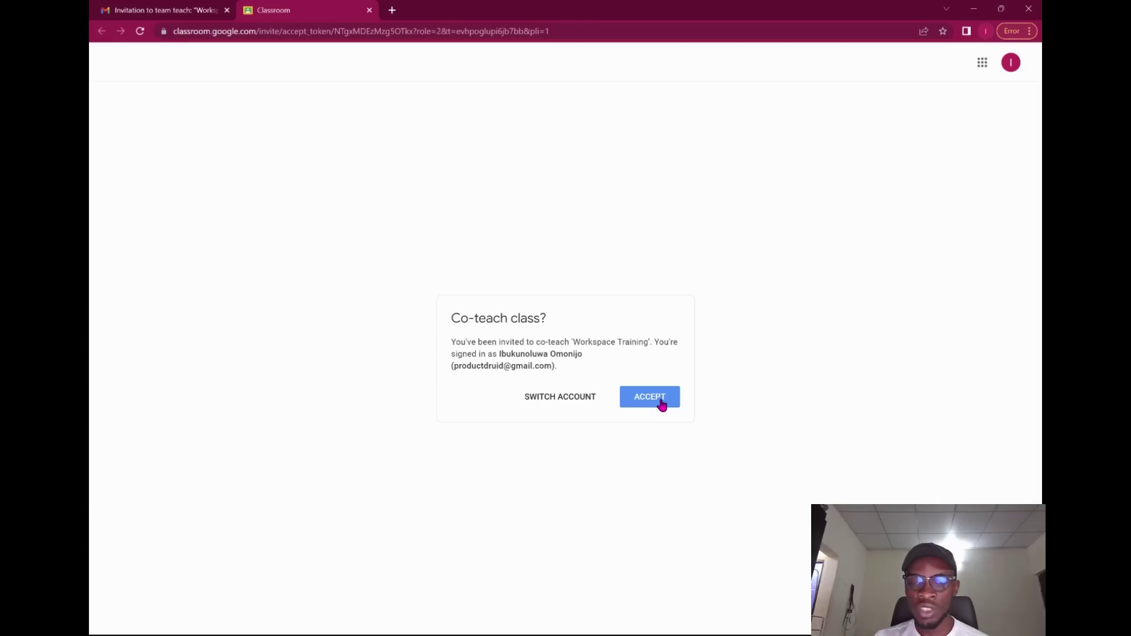
click(658, 406)
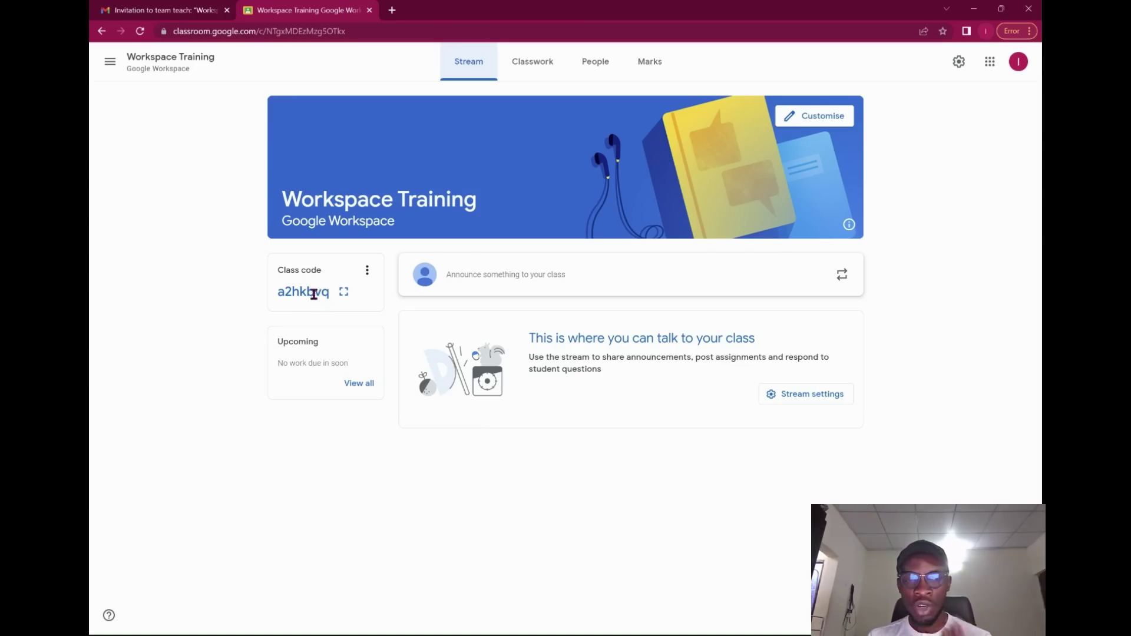
View the class code enlarged, then close the enlarged view
click(345, 292)
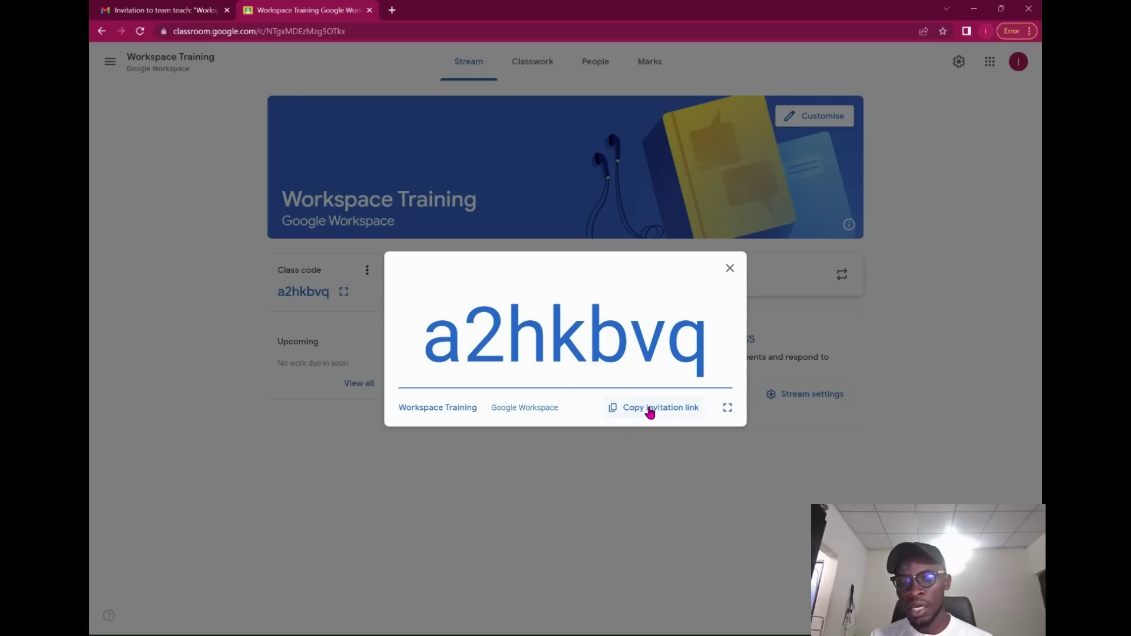
click(729, 270)
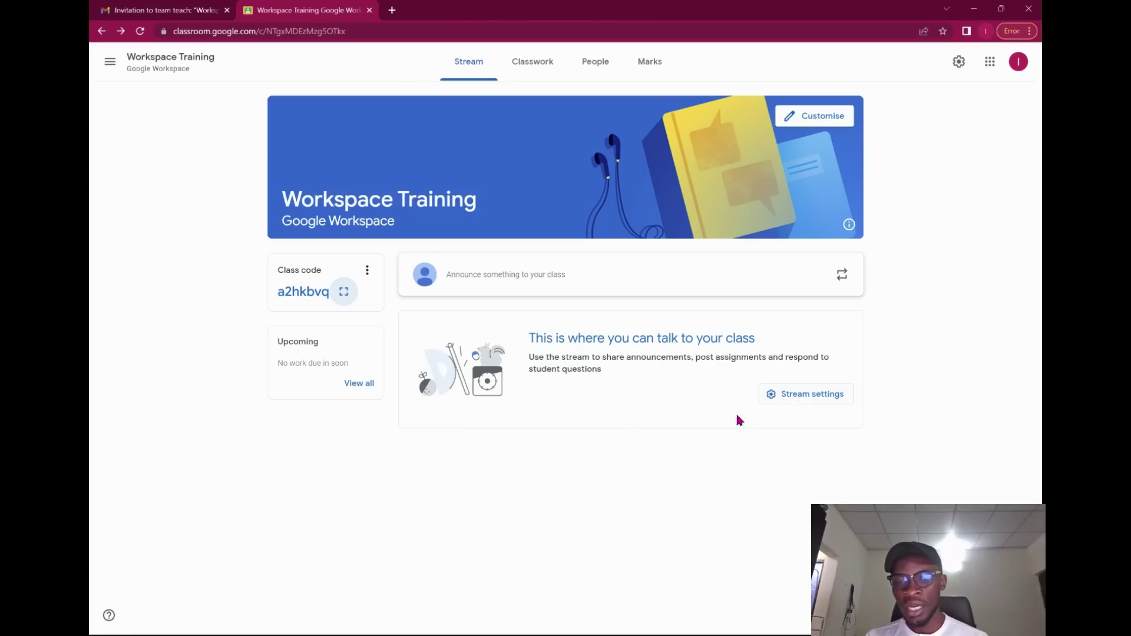
Open the class settings from the stream and review the class details and invitation code settings
click(767, 400)
scroll(801, 387, down, 1)
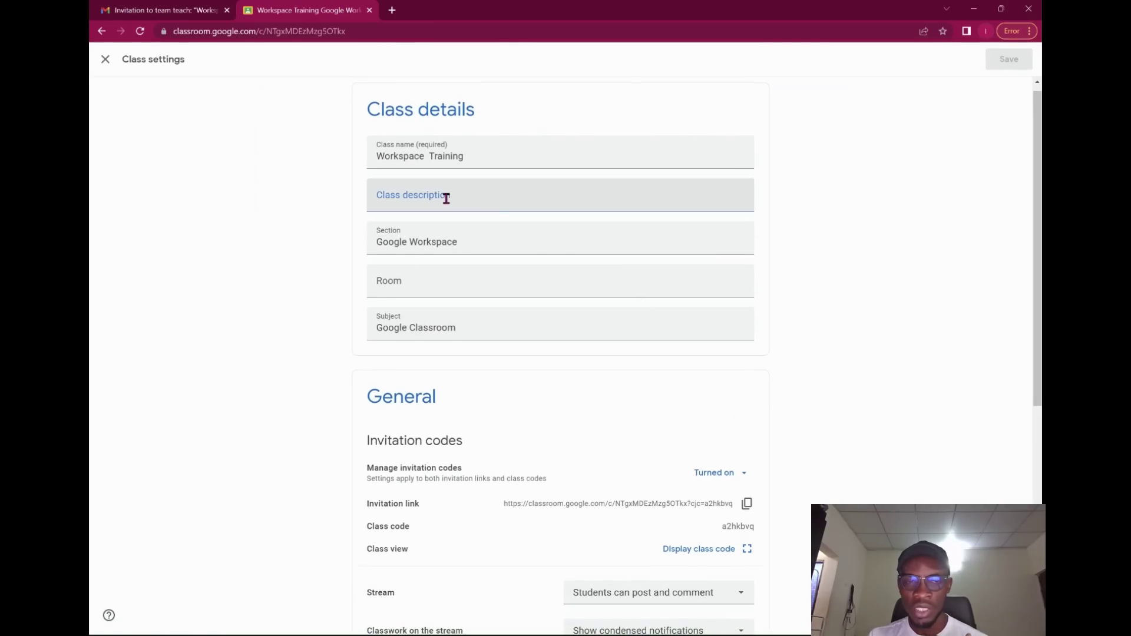
click(440, 160)
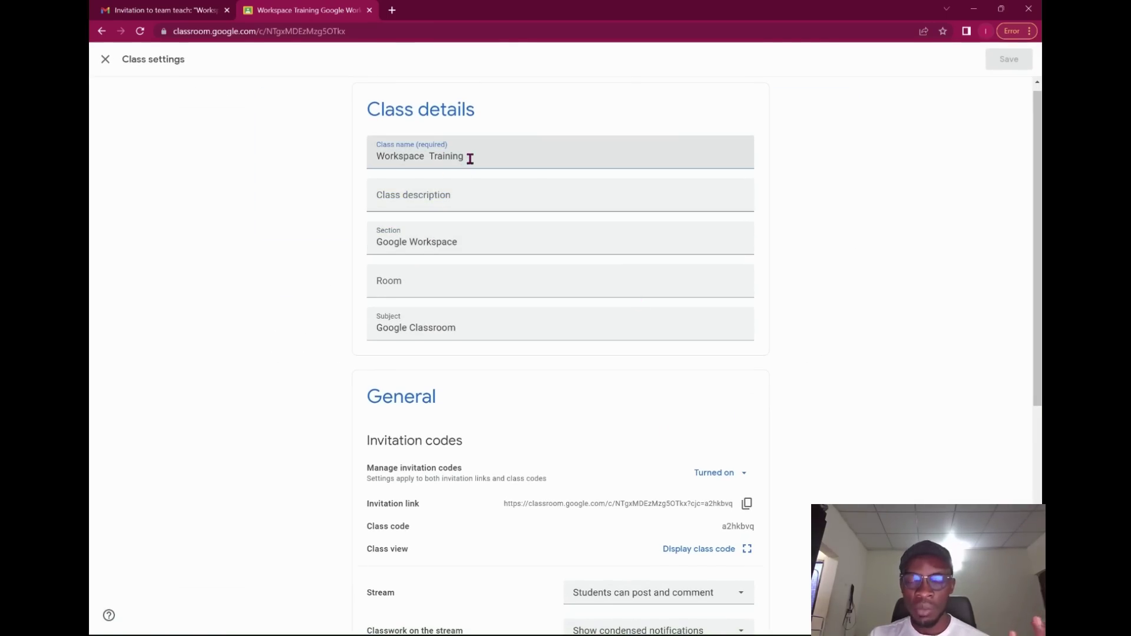
click(656, 380)
scroll(658, 381, down, 1)
scroll(658, 381, down, 3)
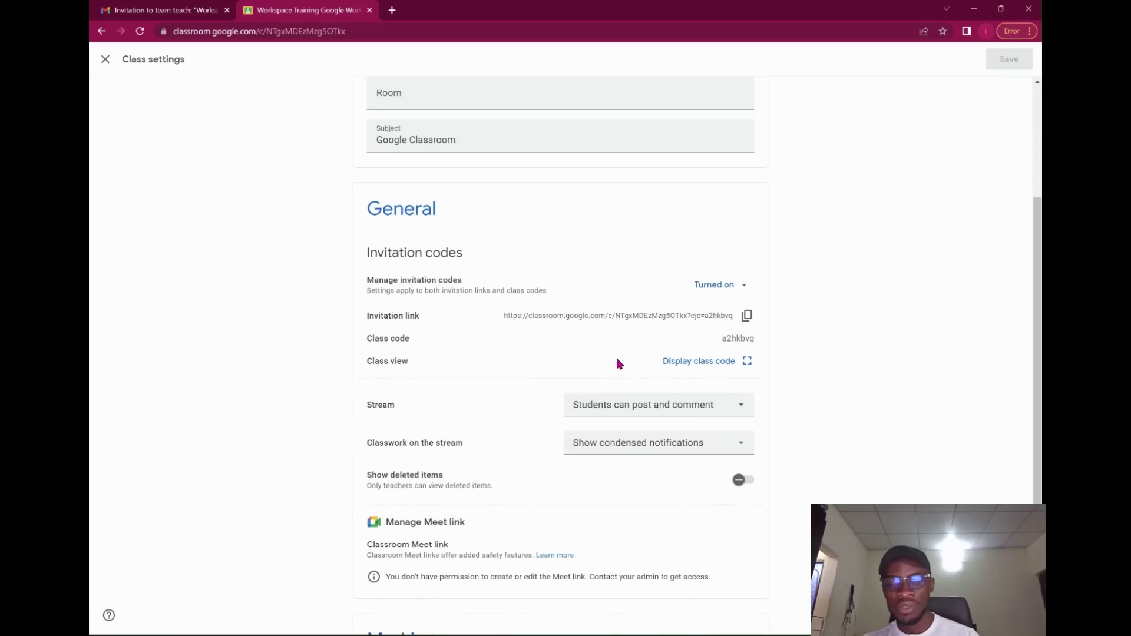
Set the Stream permission to "Students can only comment" and review the choices for Classwork on the stream
click(624, 407)
click(603, 410)
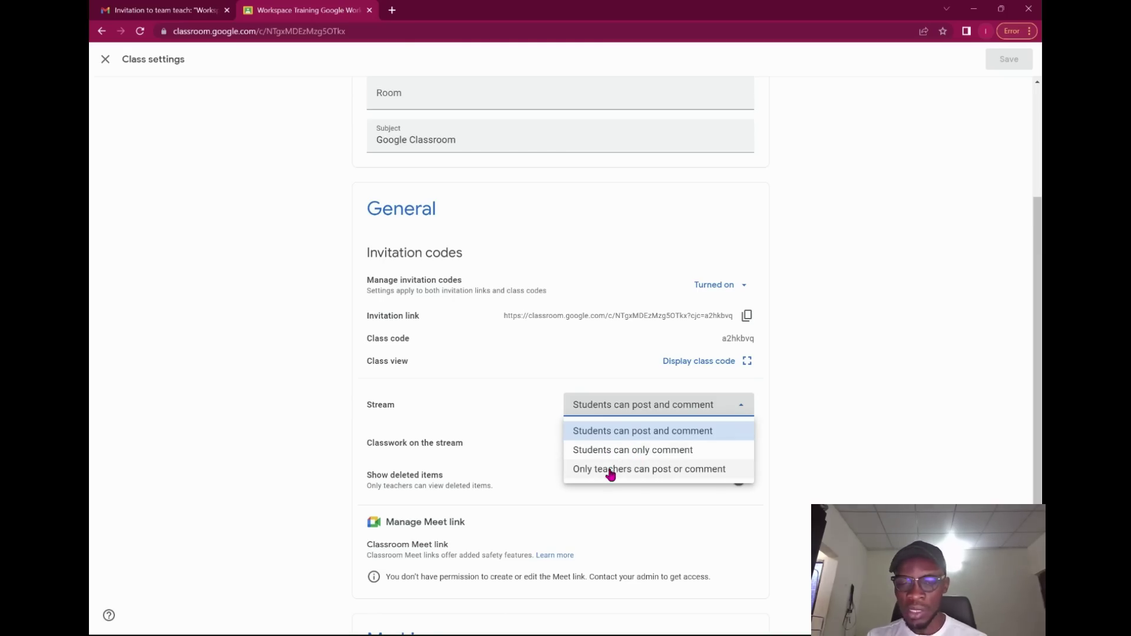
click(792, 459)
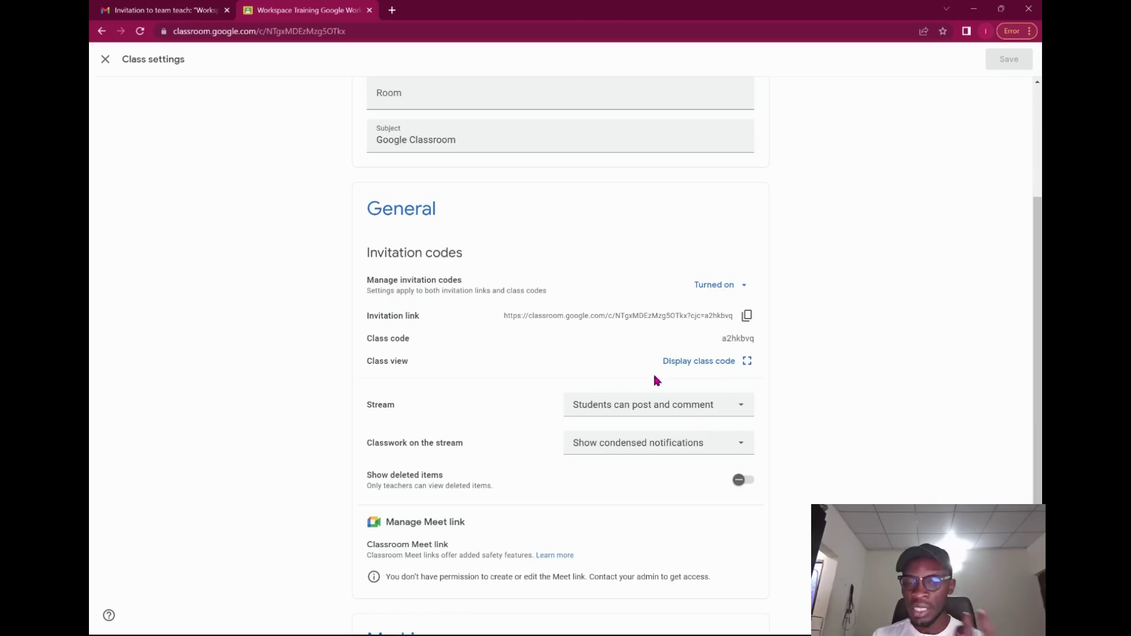
click(659, 404)
click(666, 452)
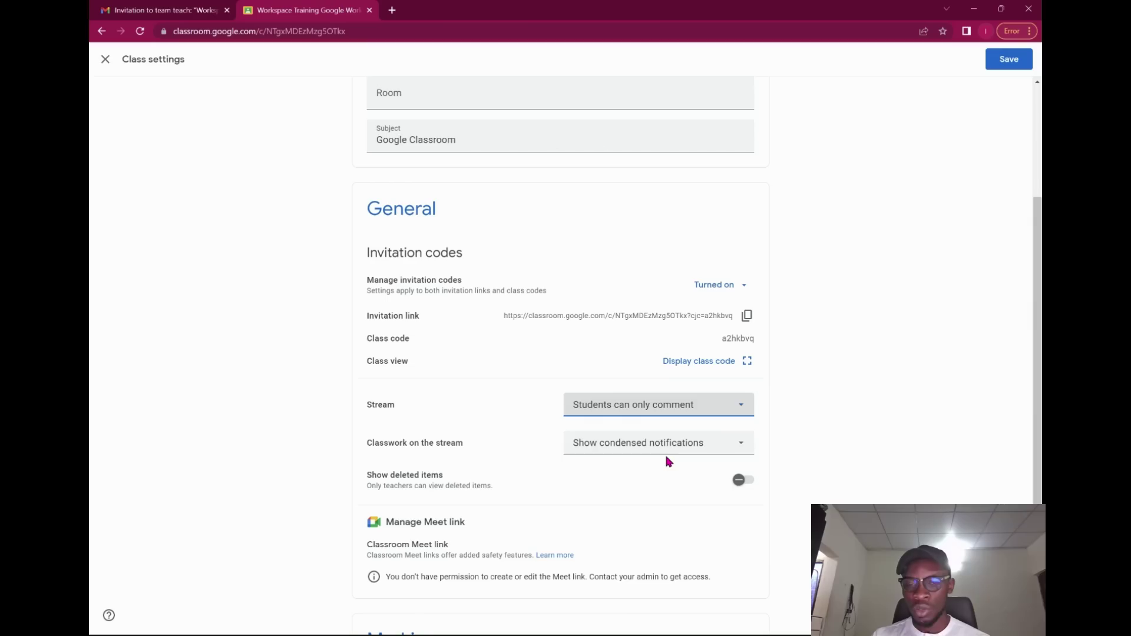
click(672, 406)
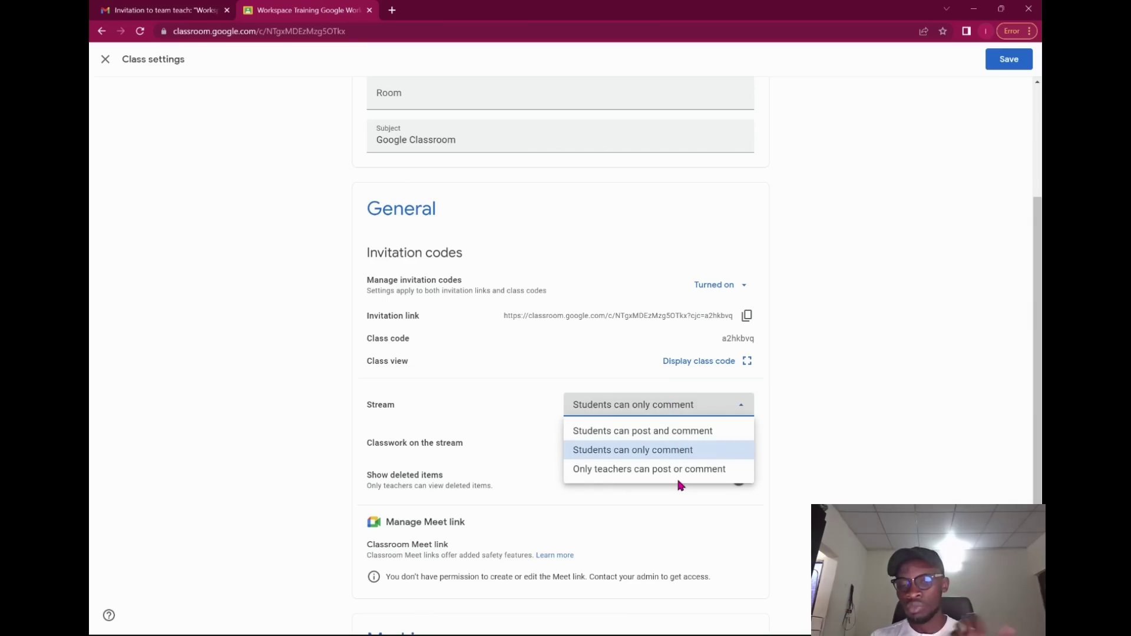
click(774, 454)
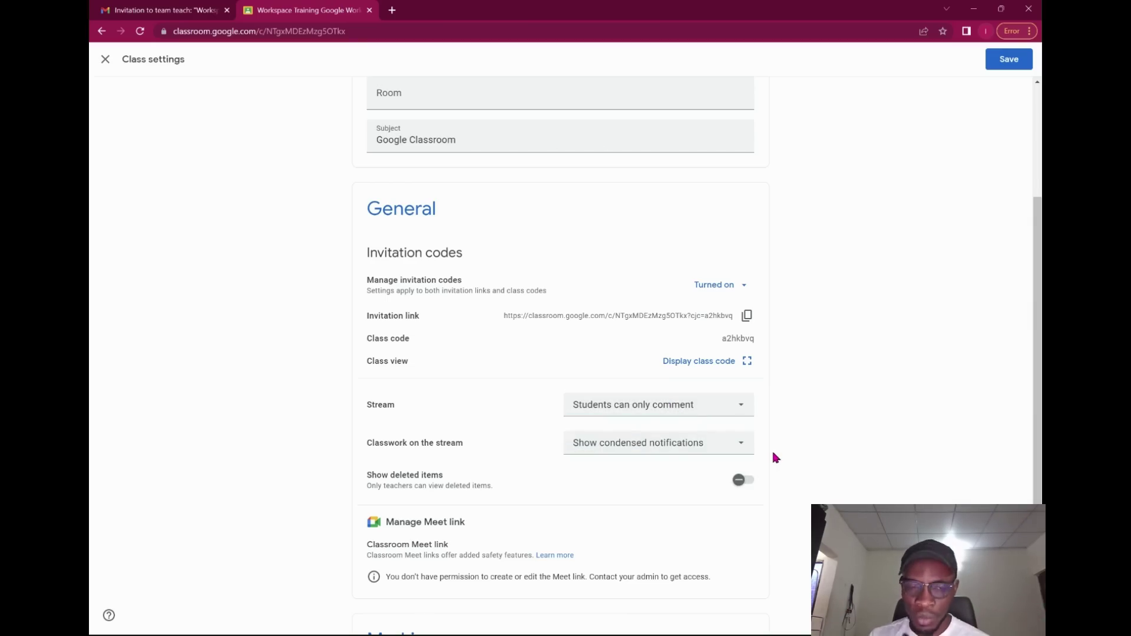
click(739, 455)
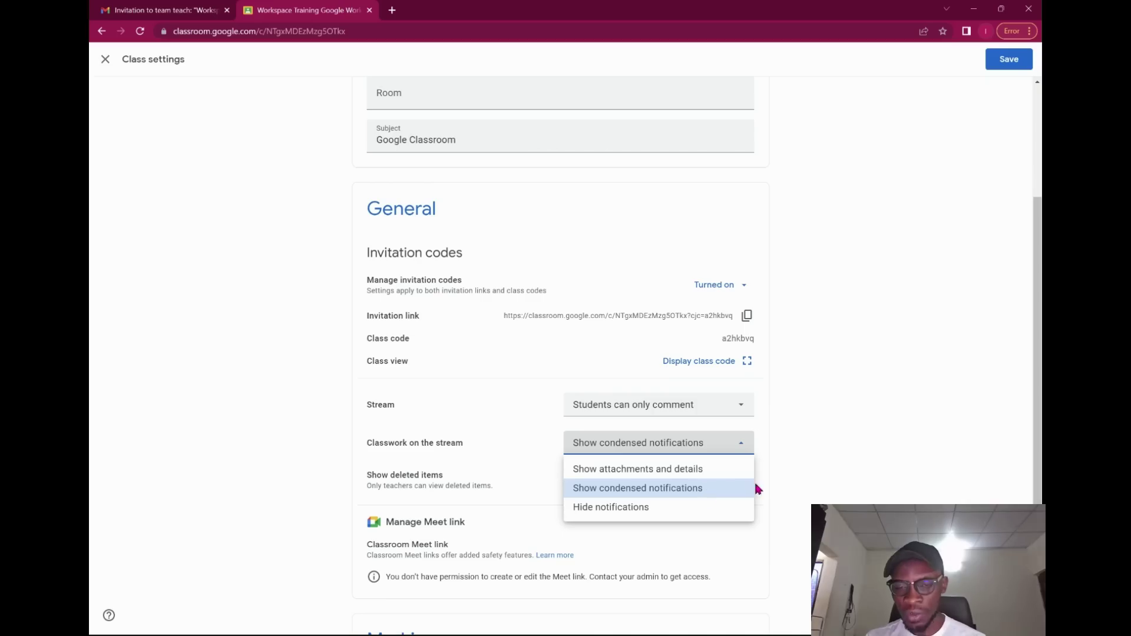
click(777, 492)
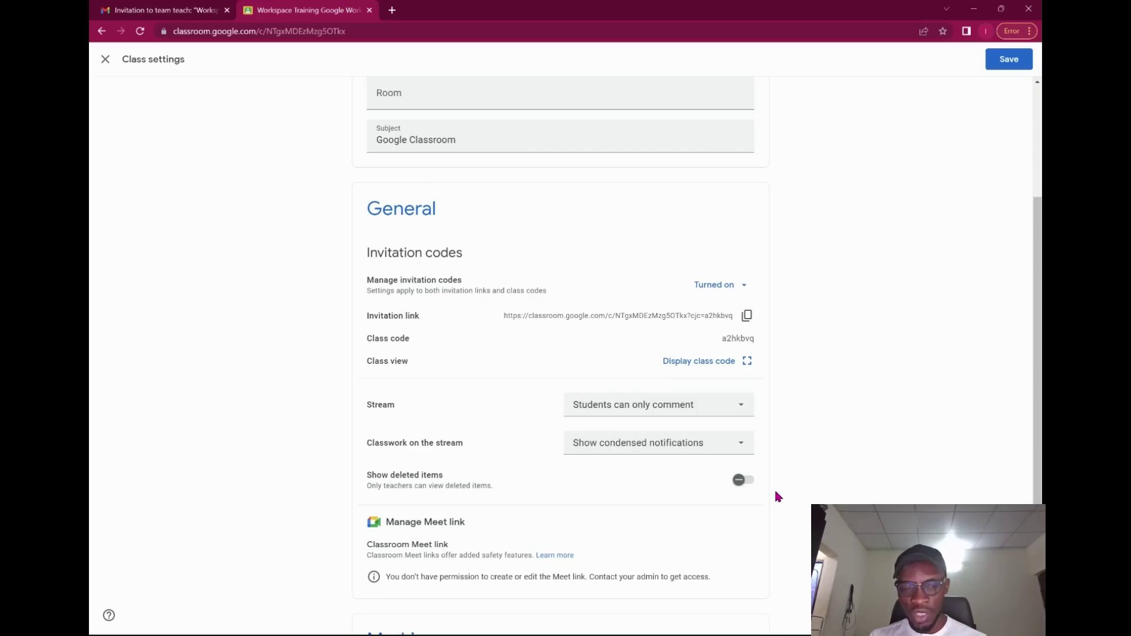
Set the overall mark calculation in the Marking settings to "Total points"
scroll(772, 467, down, 1)
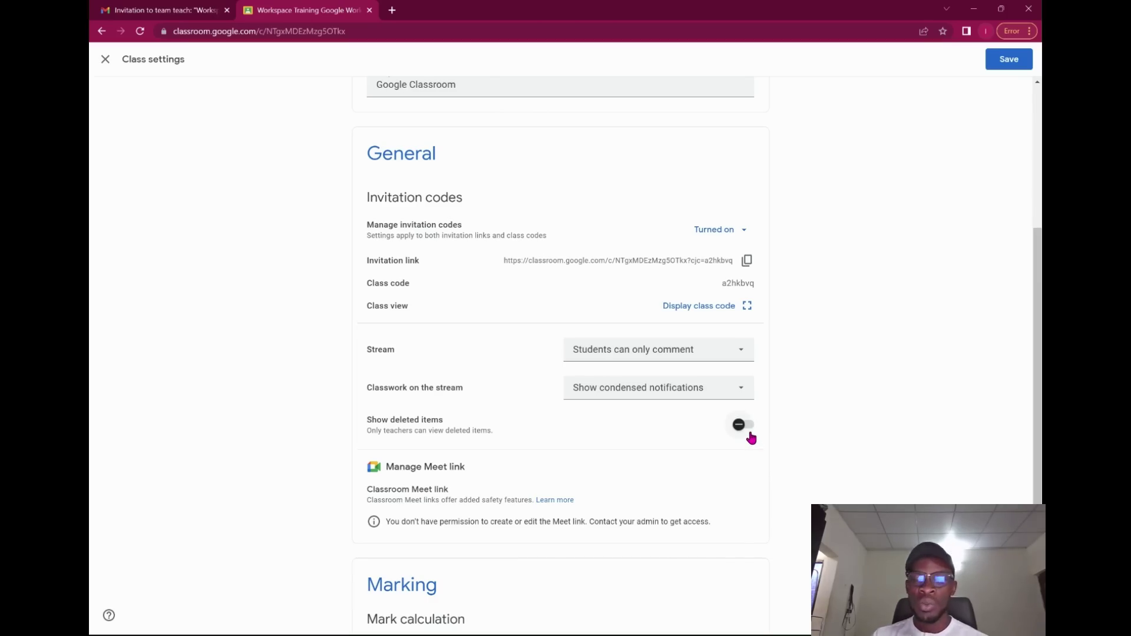
scroll(791, 460, down, 2)
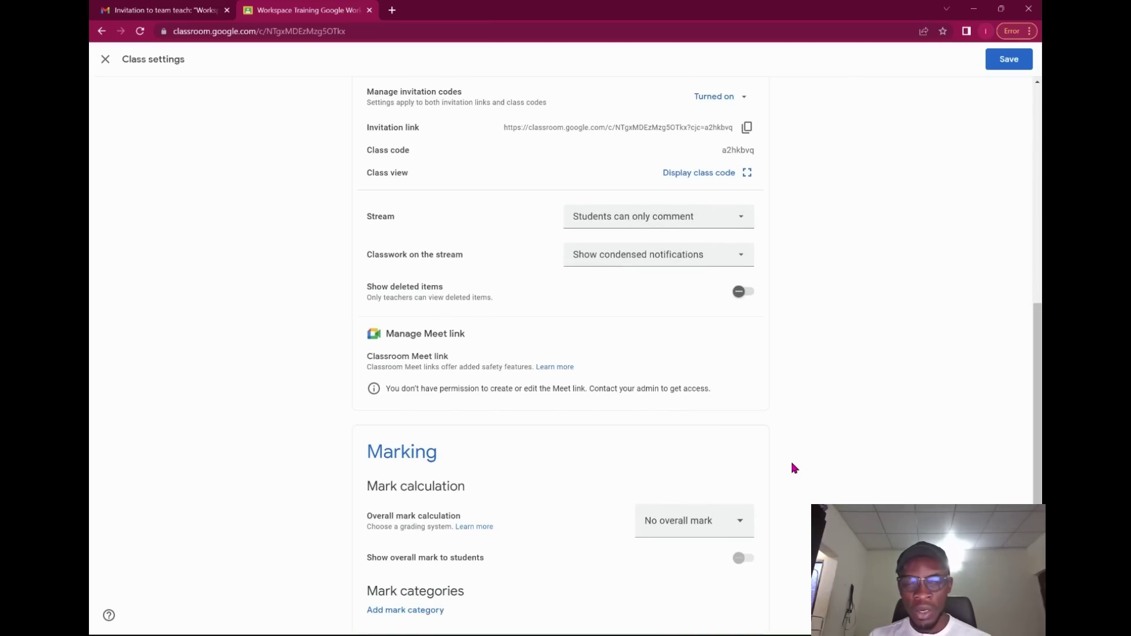
scroll(792, 465, down, 1)
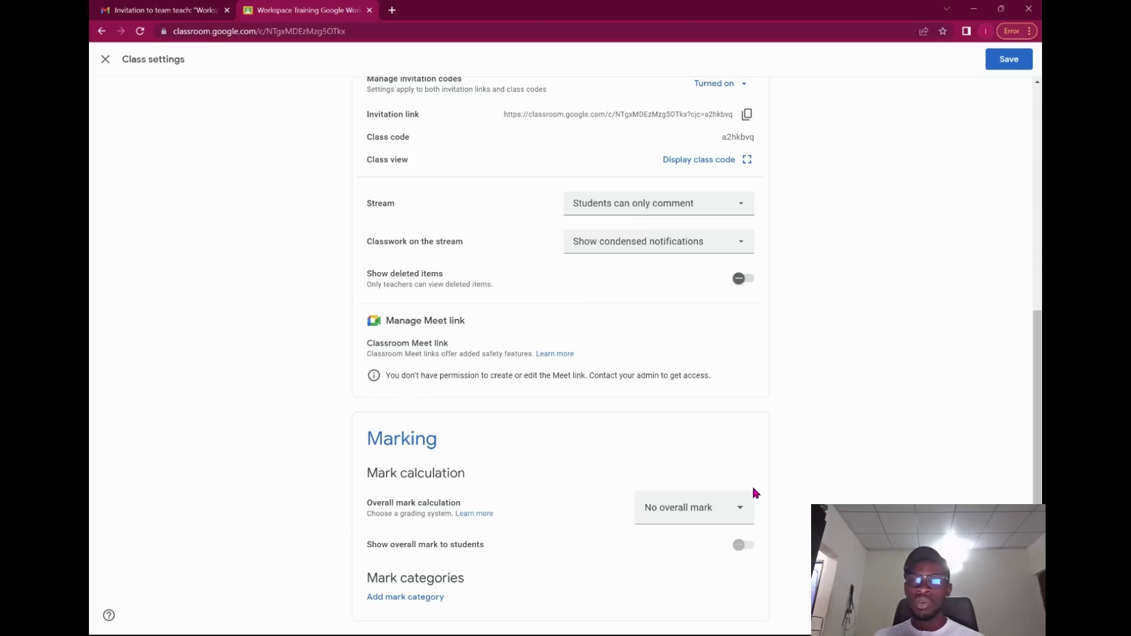
click(734, 514)
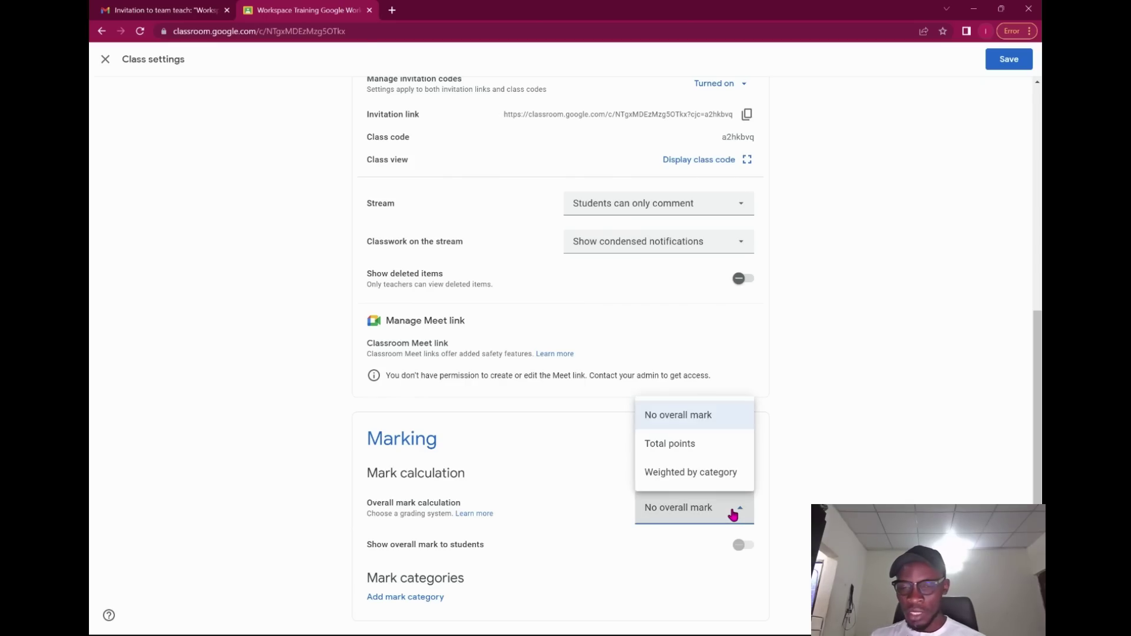
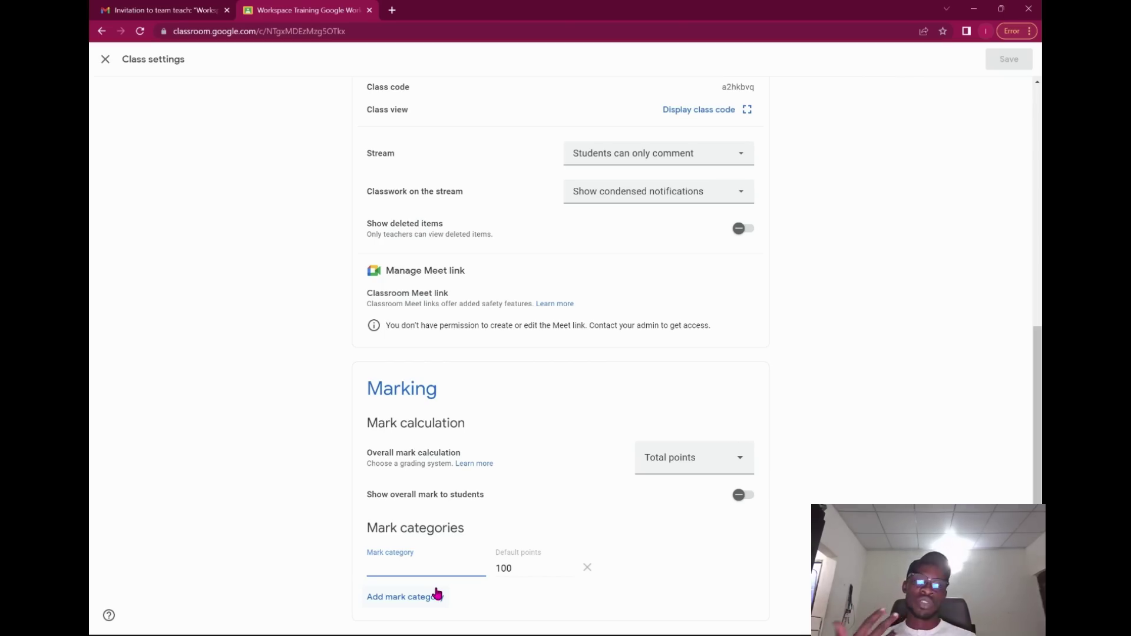
Add a mark category named "Presentation" with 10 default points
click(438, 595)
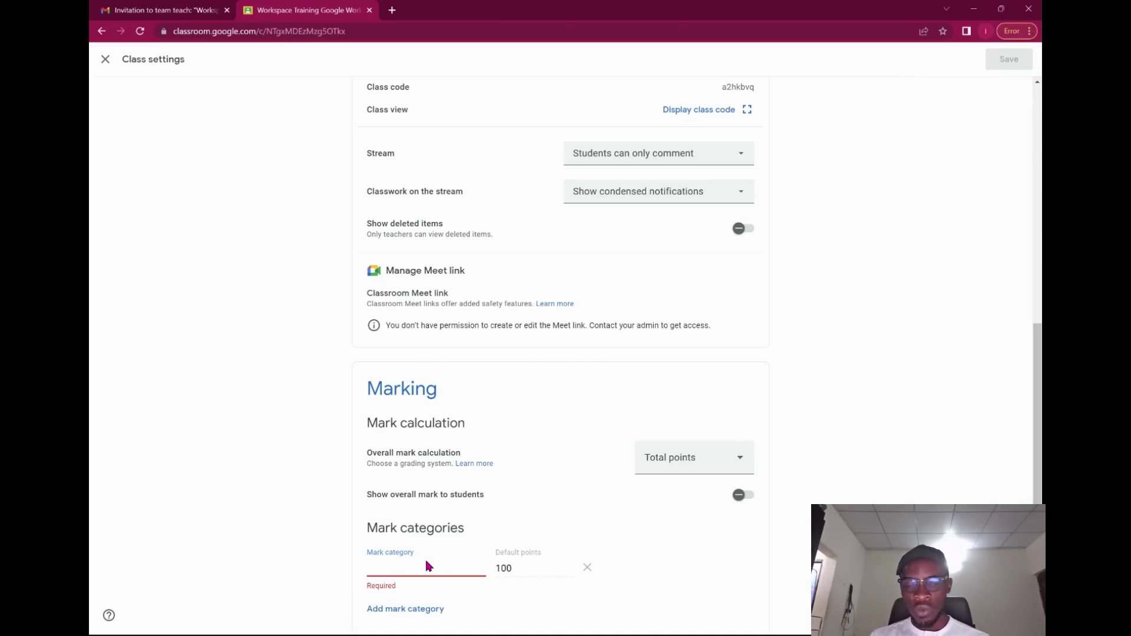
click(422, 569)
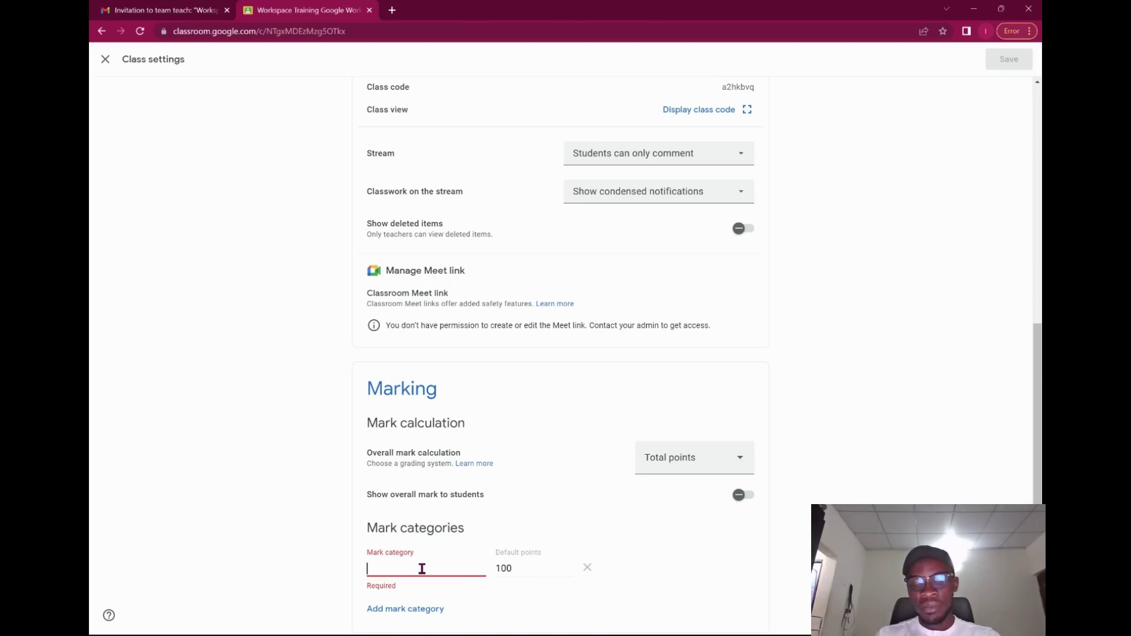
text(Food)
key(BackSpace)
key(BackSpace)
key(BackSpace)
key(BackSpace)
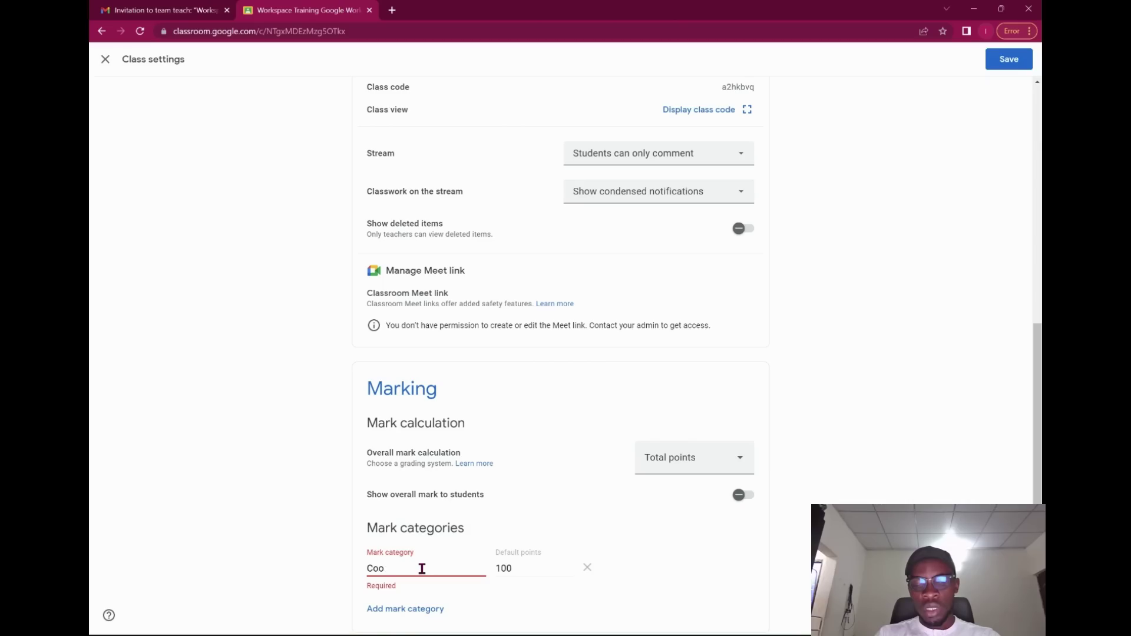
text(Presentation)
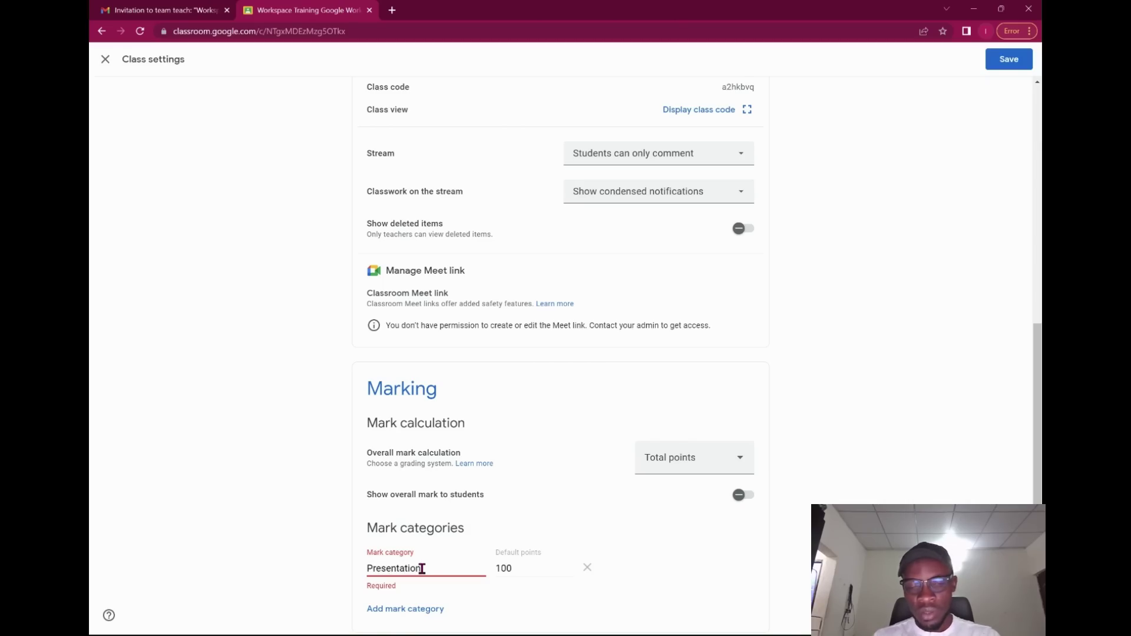
scroll(483, 590, down, 1)
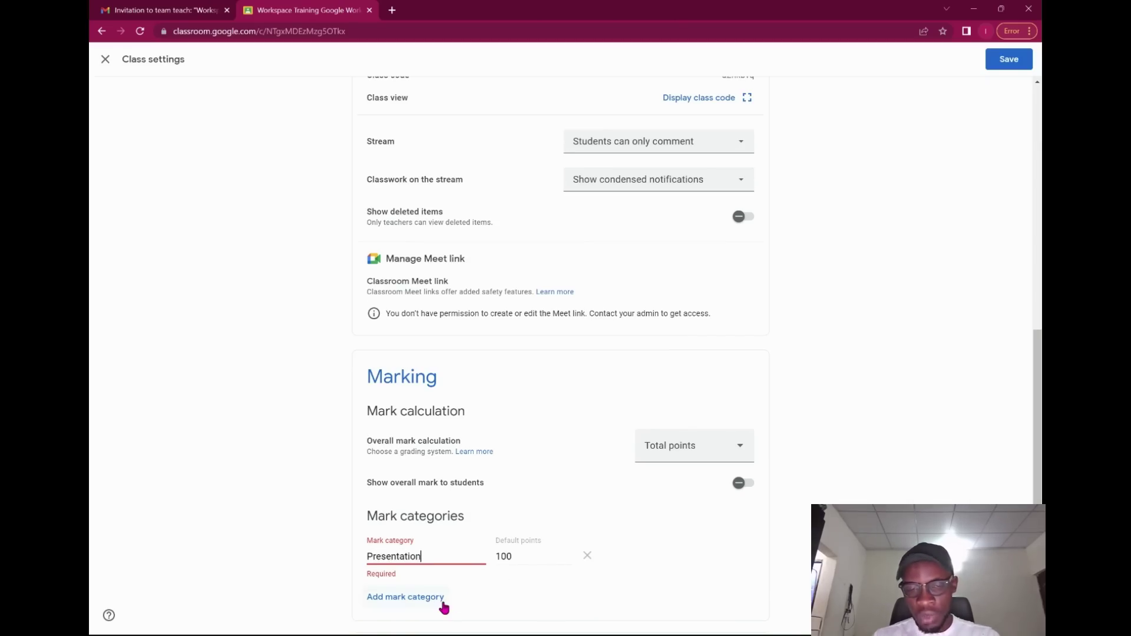
click(536, 560)
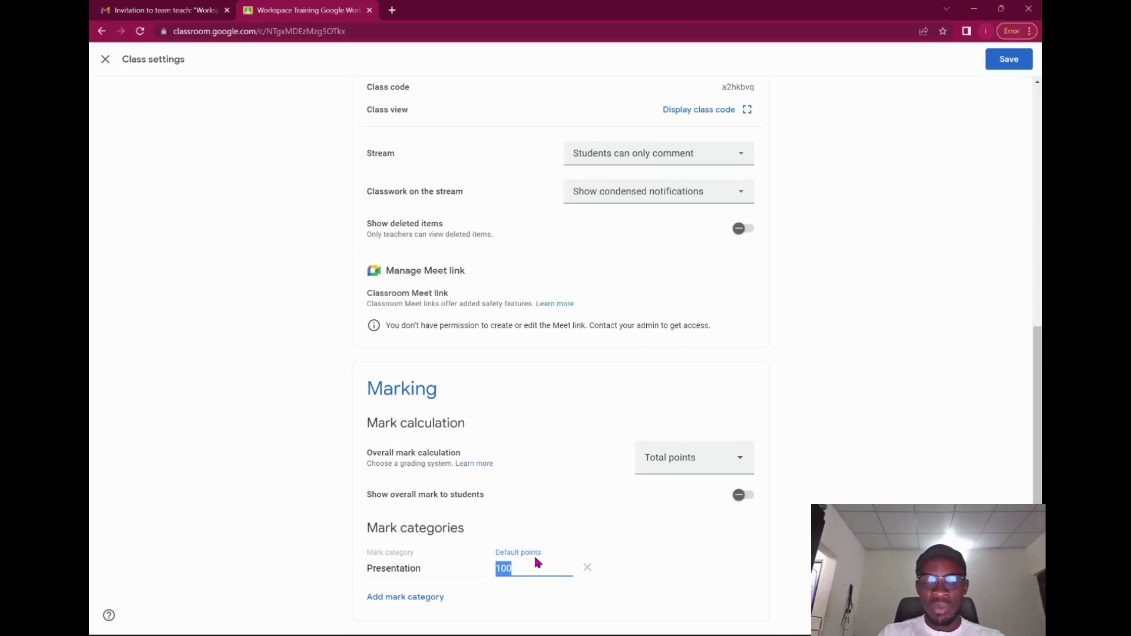
Add a second mark category named "Writing" with 10 default points
click(434, 597)
scroll(434, 605, down, 1)
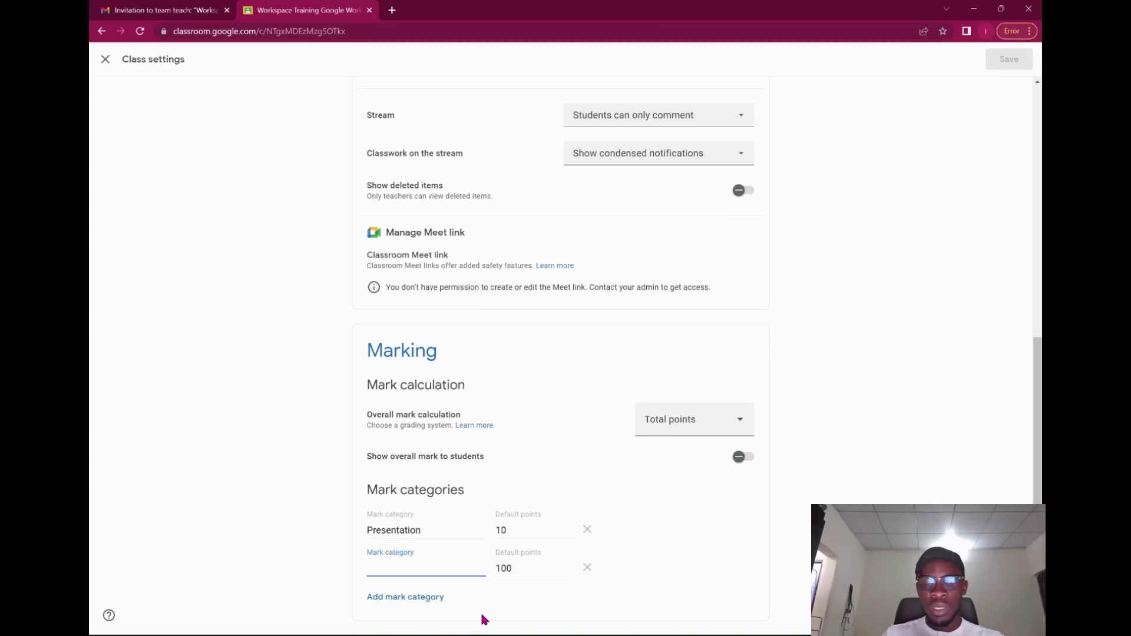
text(Writing)
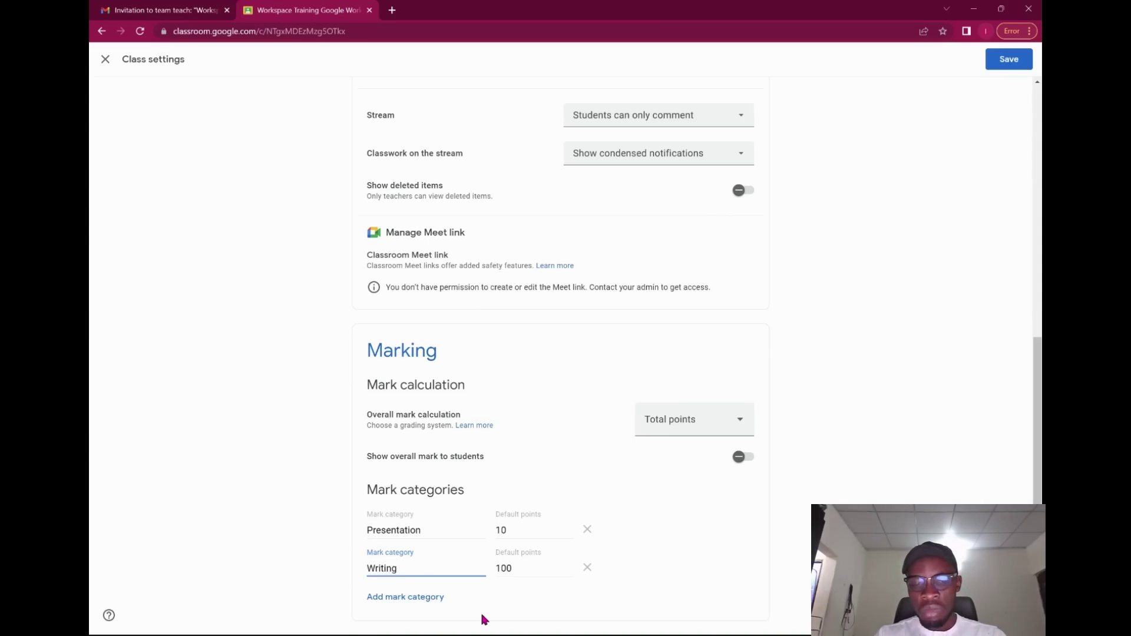
key(Tab)
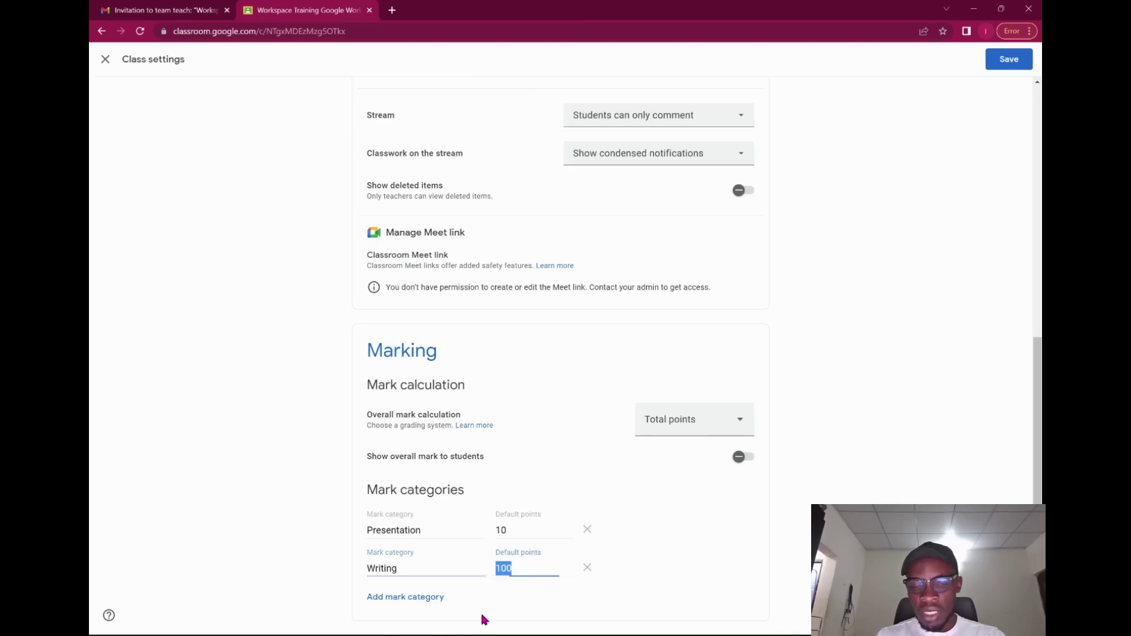
text(10)
Add a third mark category named "Quiz 1" with 30 default points
click(434, 600)
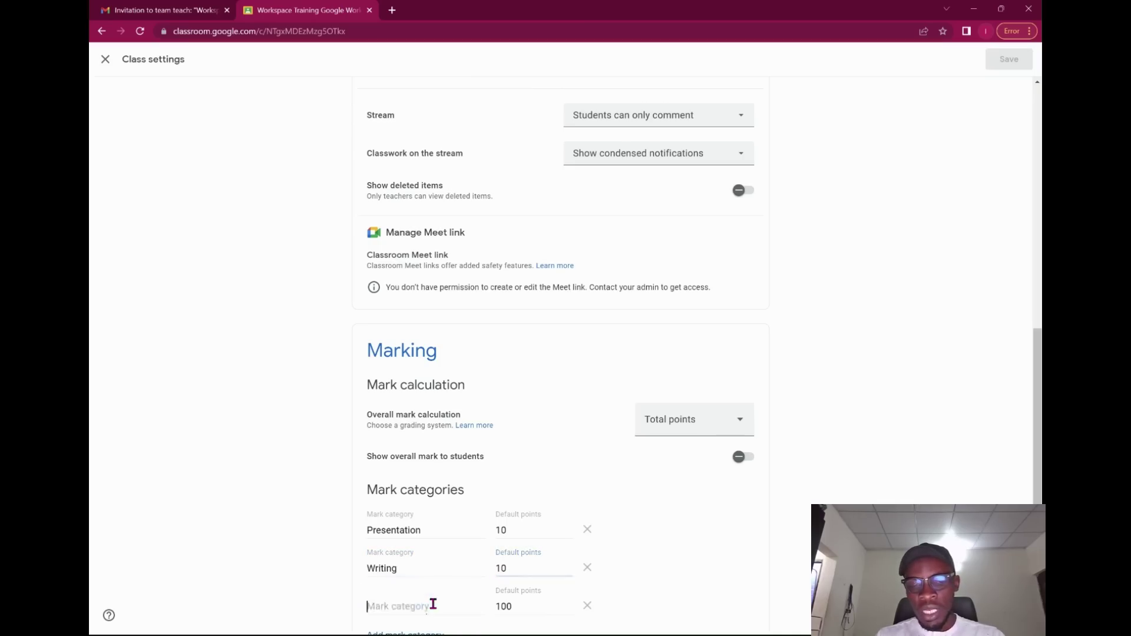
text(Quiz 1)
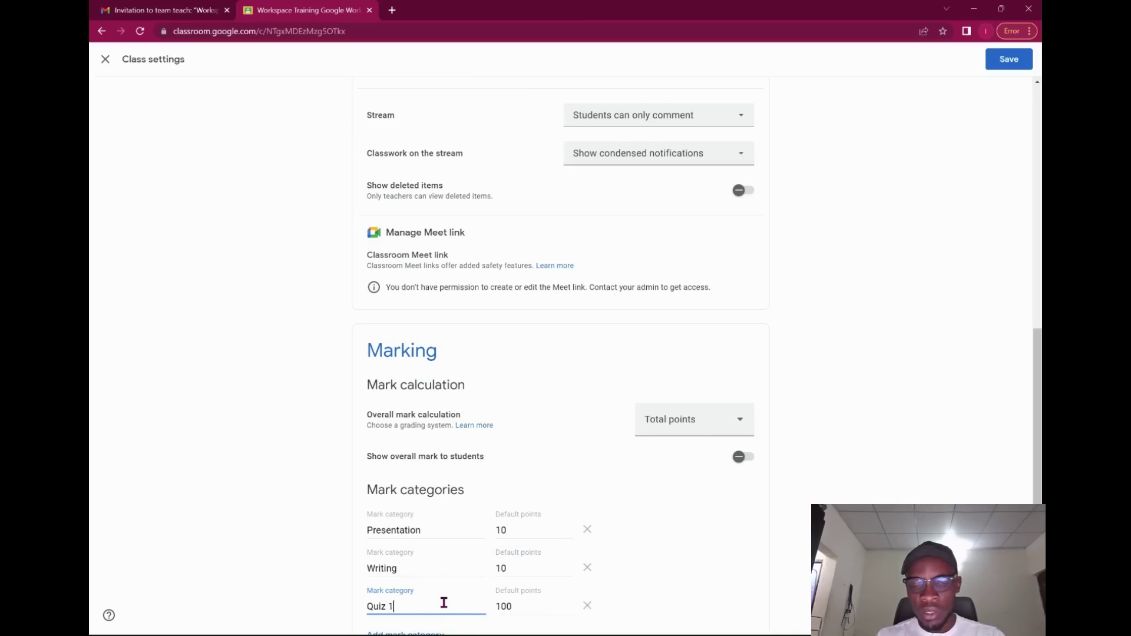
key(Tab)
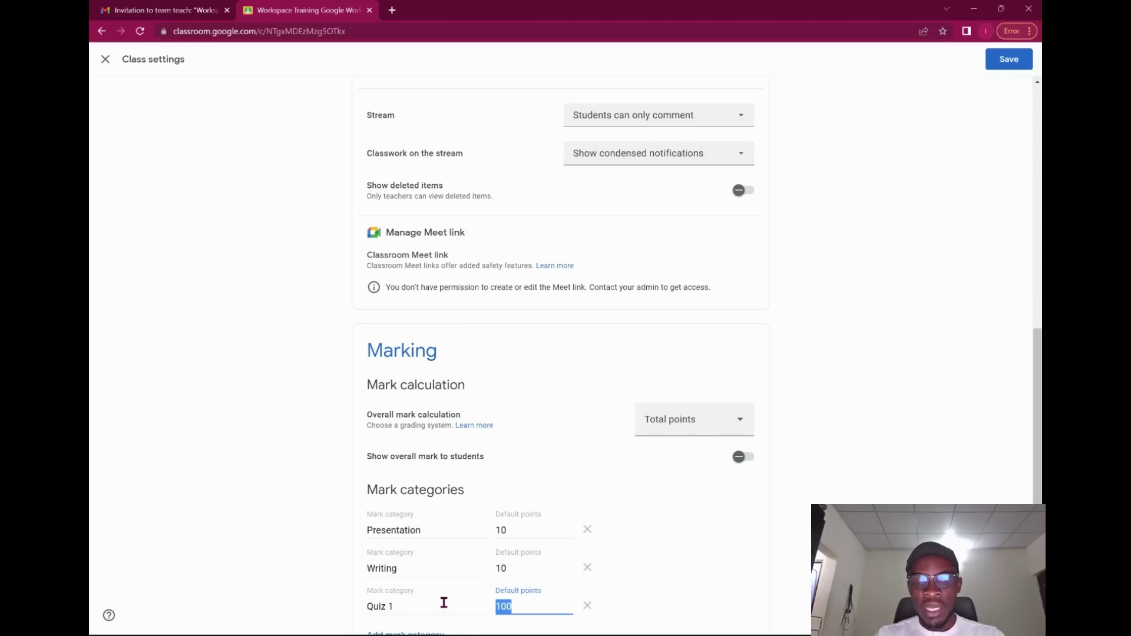
text(30)
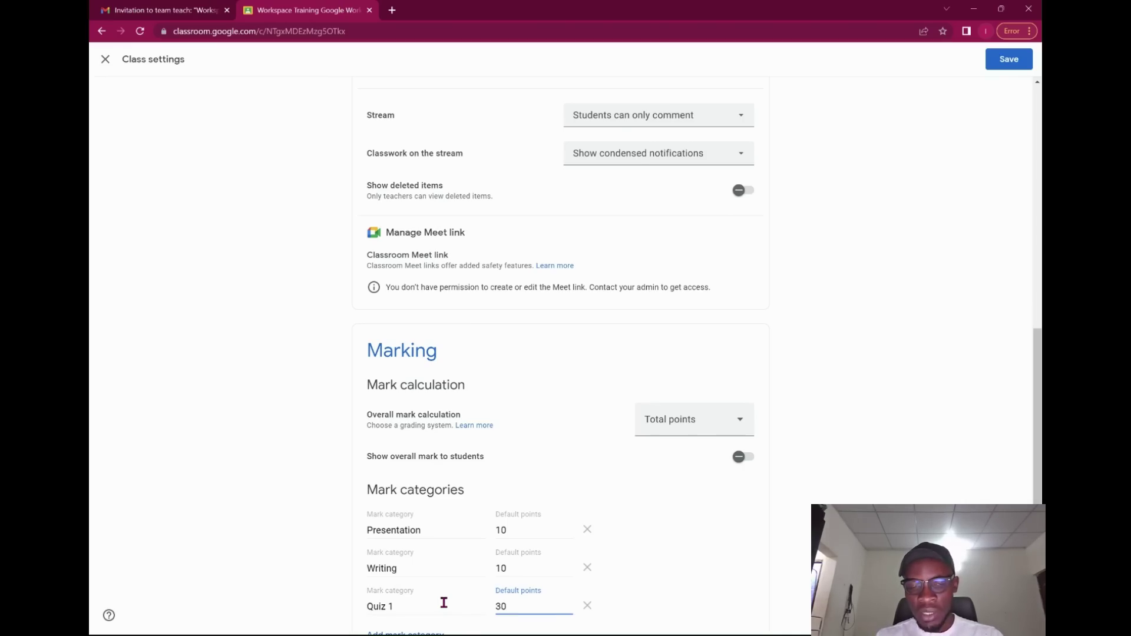
Add a fourth mark category named "Quiz 2" with 30 default points
scroll(444, 603, down, 1)
click(437, 599)
text(Quiz 2)
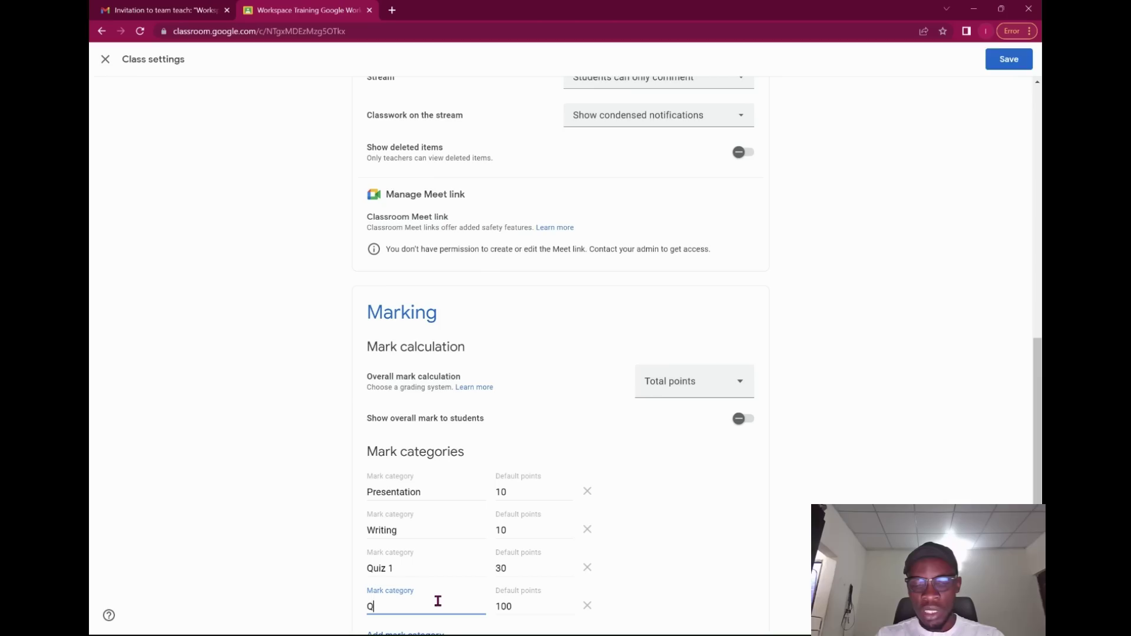
click(523, 607)
text(a)
double_click(523, 607)
text(30)
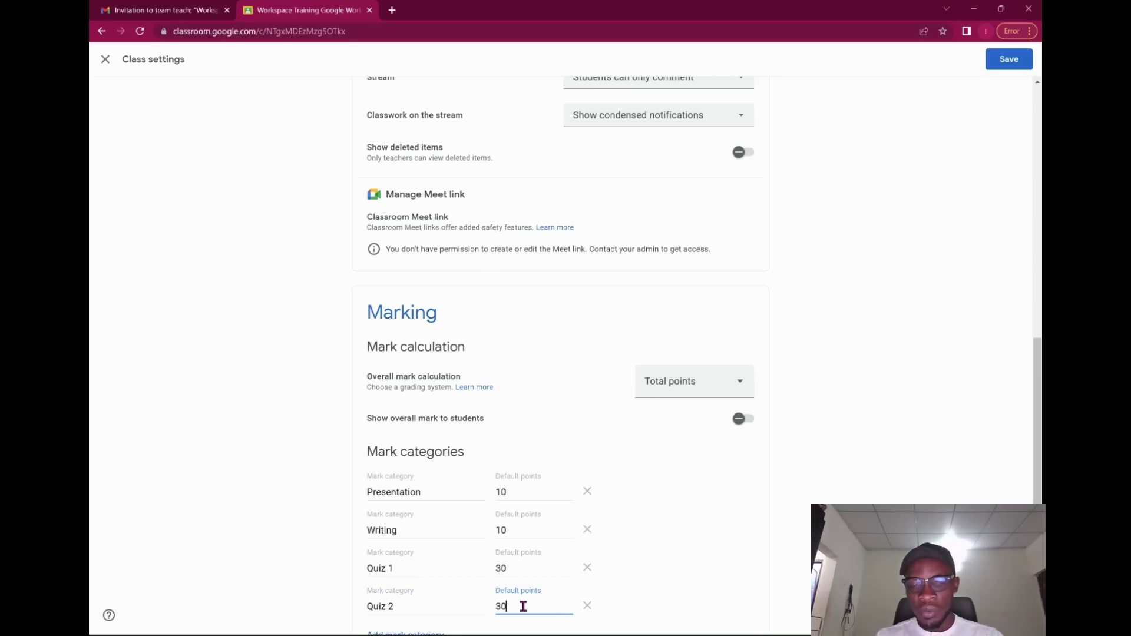
Add a fifth mark category named "Final Exam" with 20 default points
scroll(523, 607, down, 1)
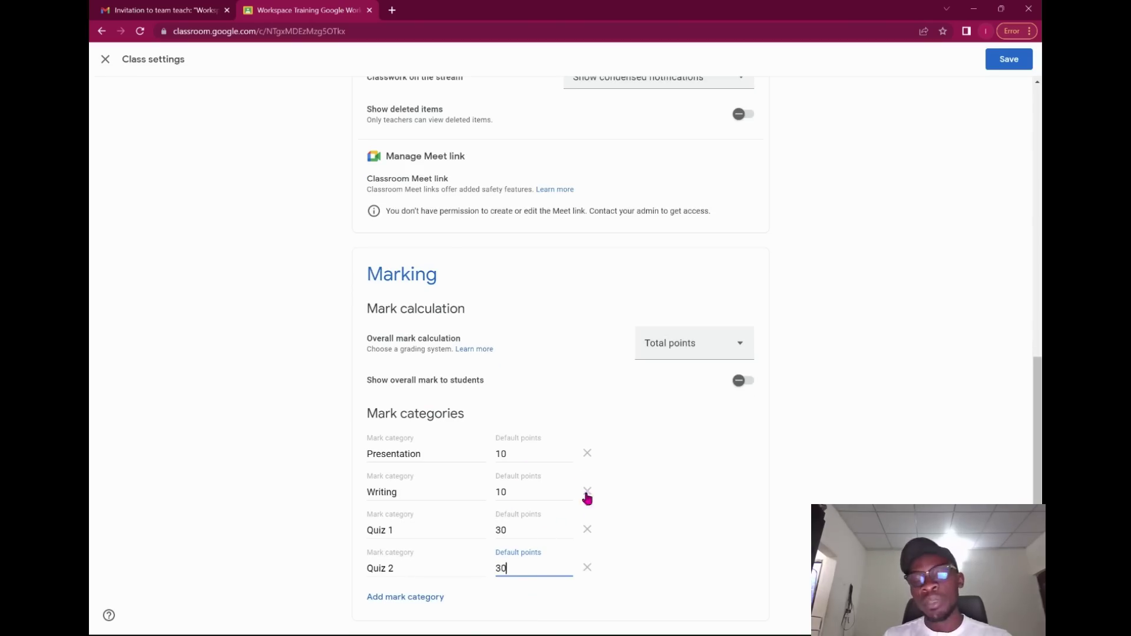
click(420, 598)
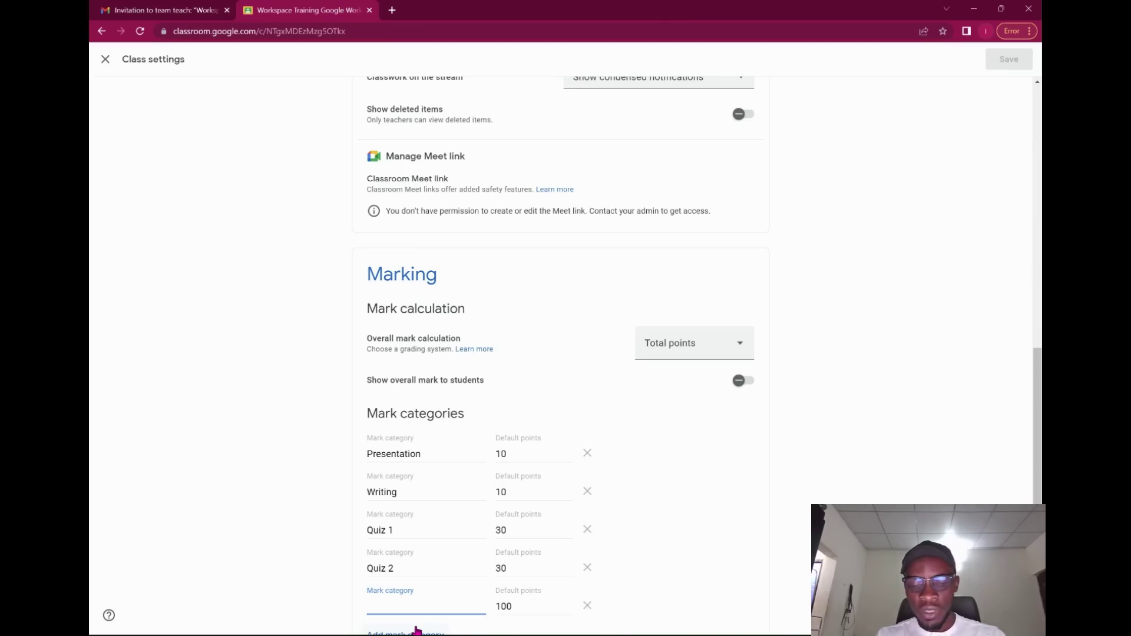
text(Final Exam)
key(Tab)
key(BackSpace)
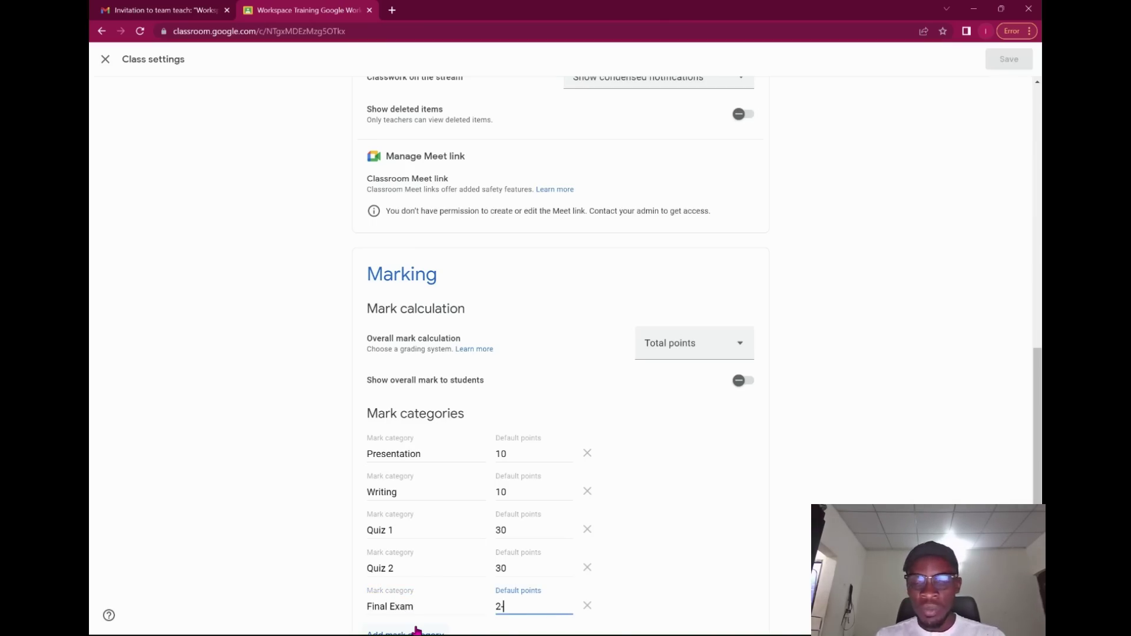
text(20)
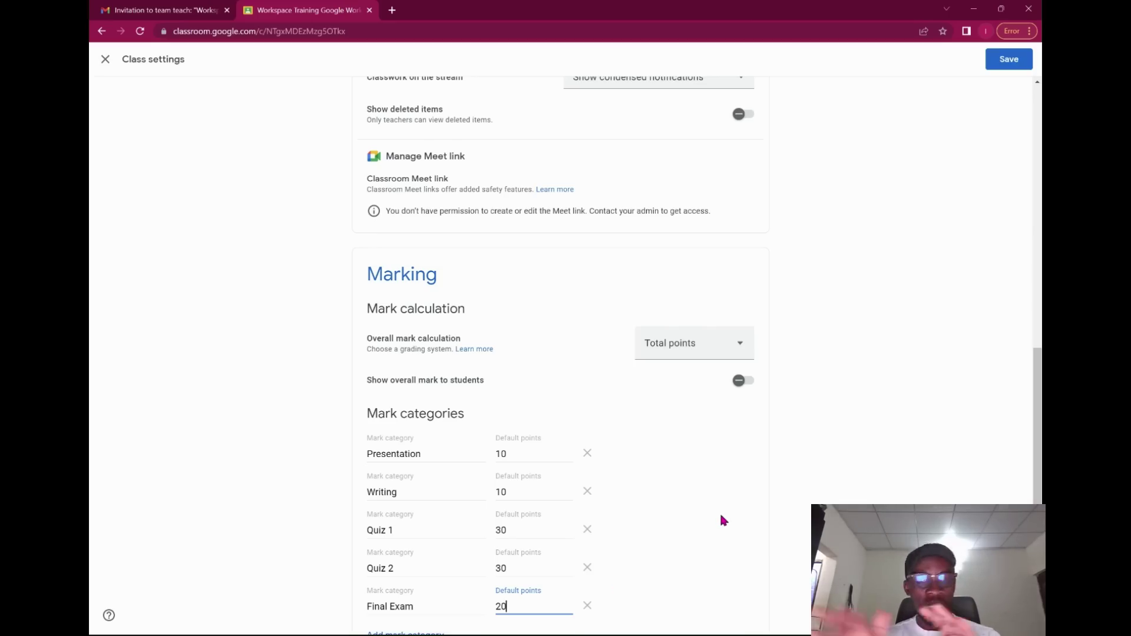
Turn on showing the overall mark to students and save the class settings
scroll(721, 517, down, 1)
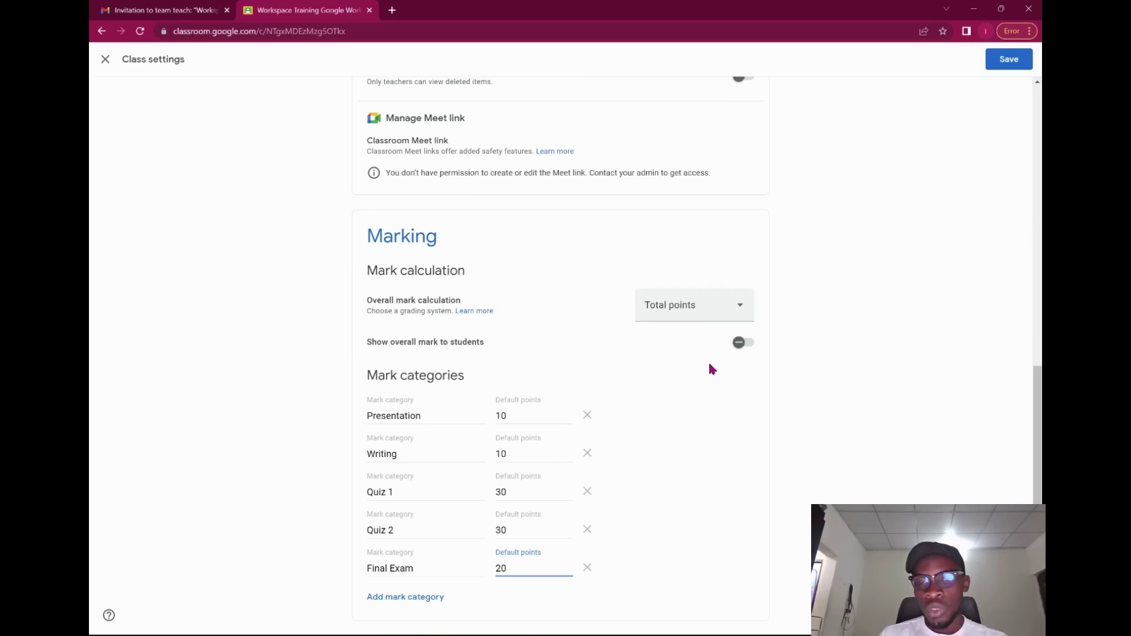
click(743, 346)
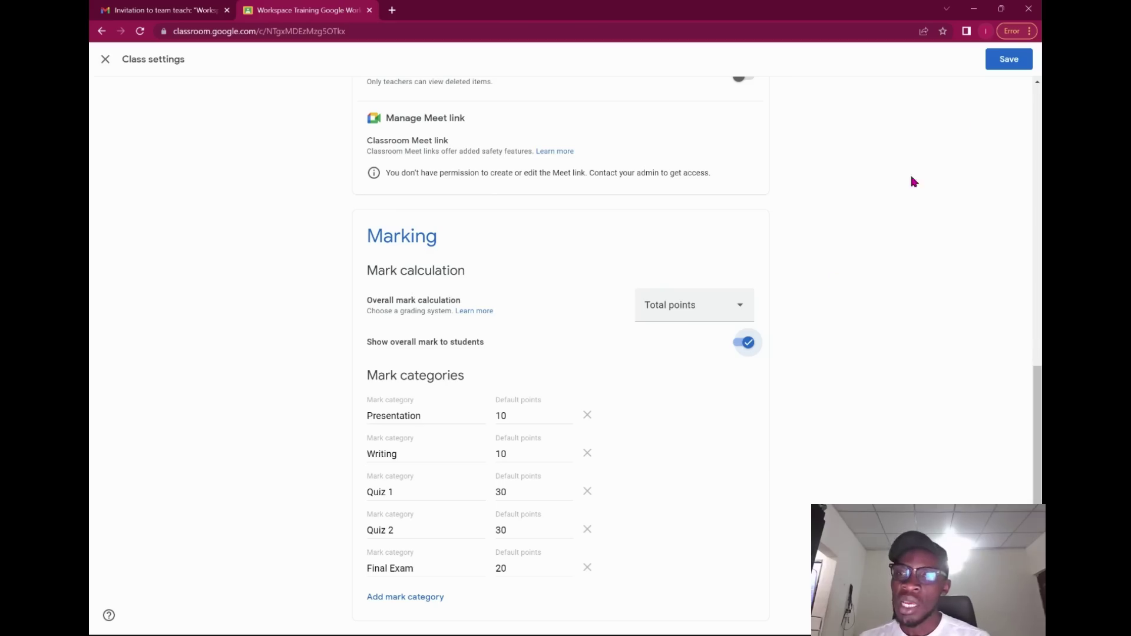
click(1010, 61)
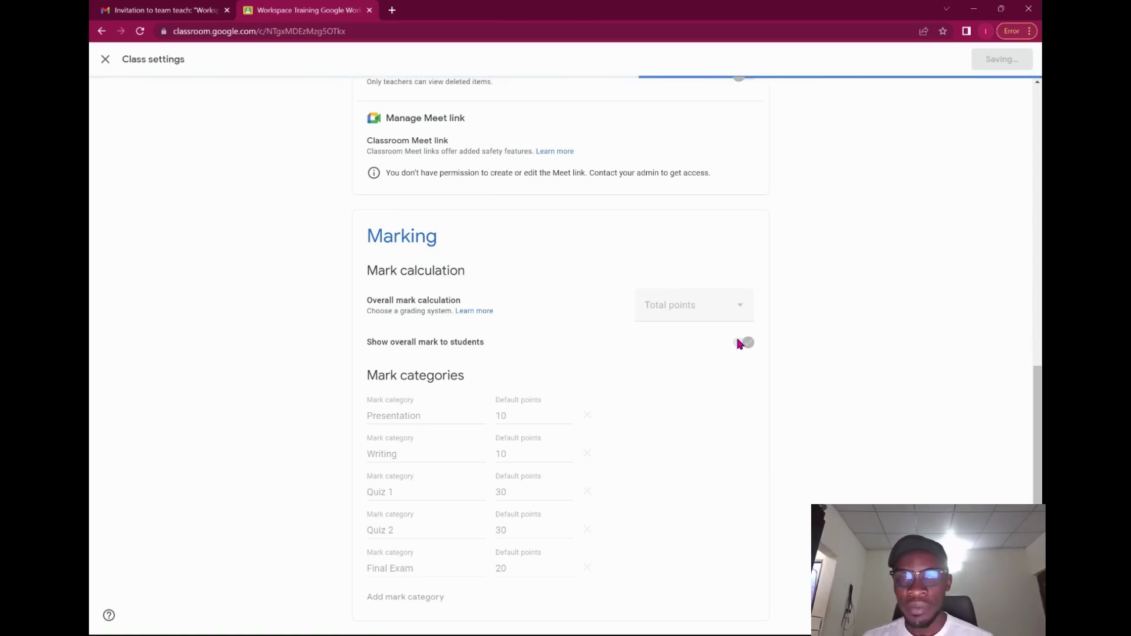
scroll(742, 342, up, 4)
scroll(738, 340, up, 5)
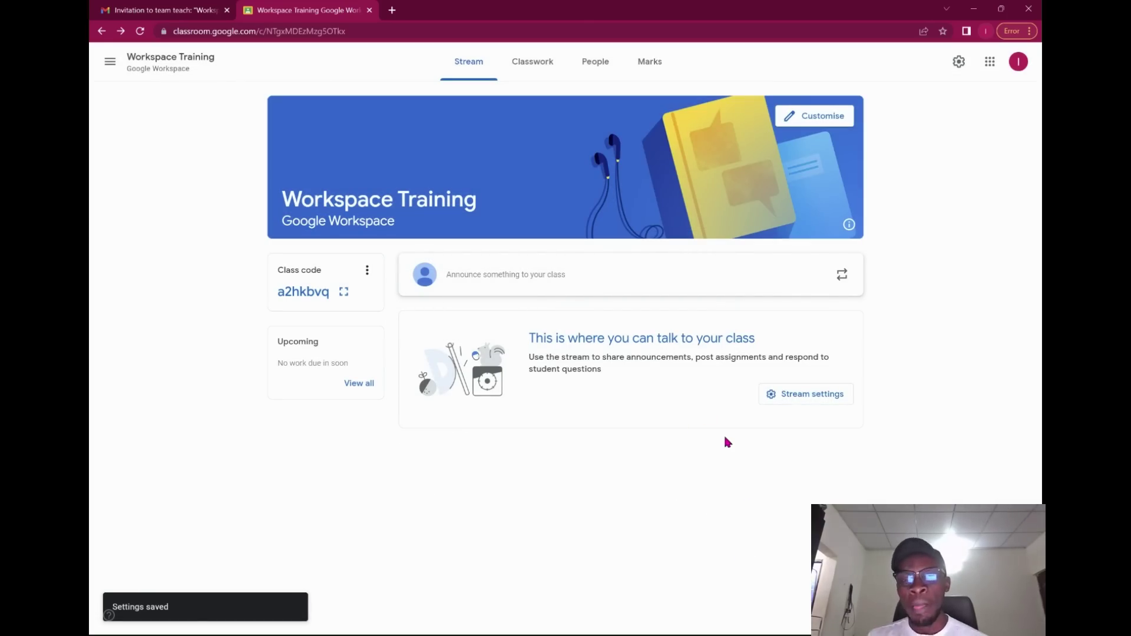
Start a new stream announcement for all students and dismiss the "Post now or plan ahead" introduction
click(638, 278)
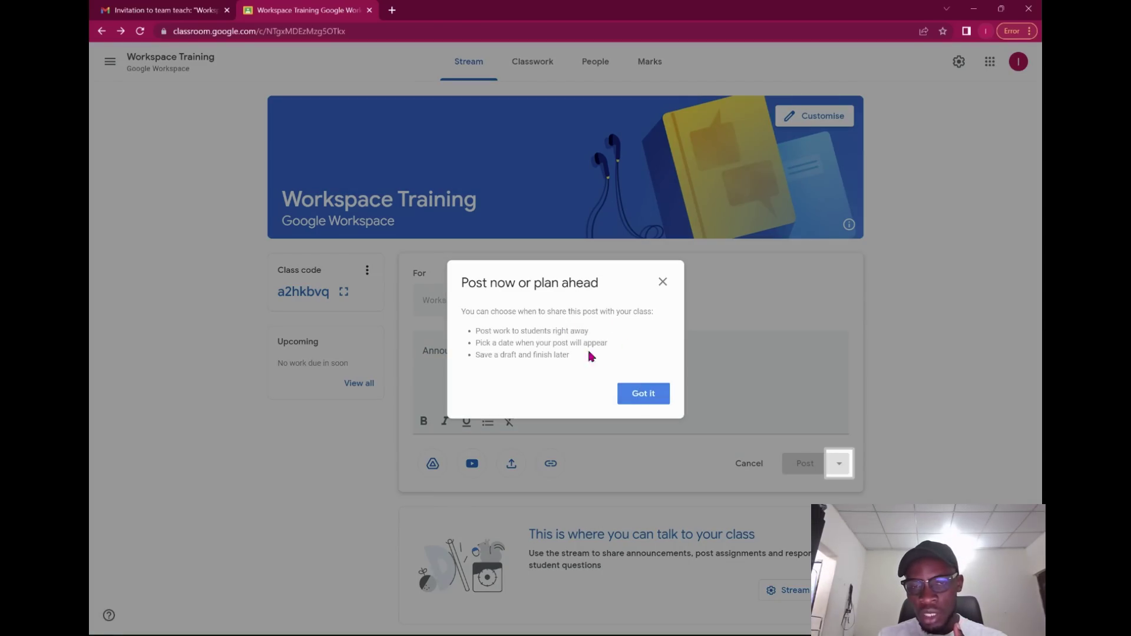
scroll(574, 316, up, 3)
scroll(535, 338, up, 3)
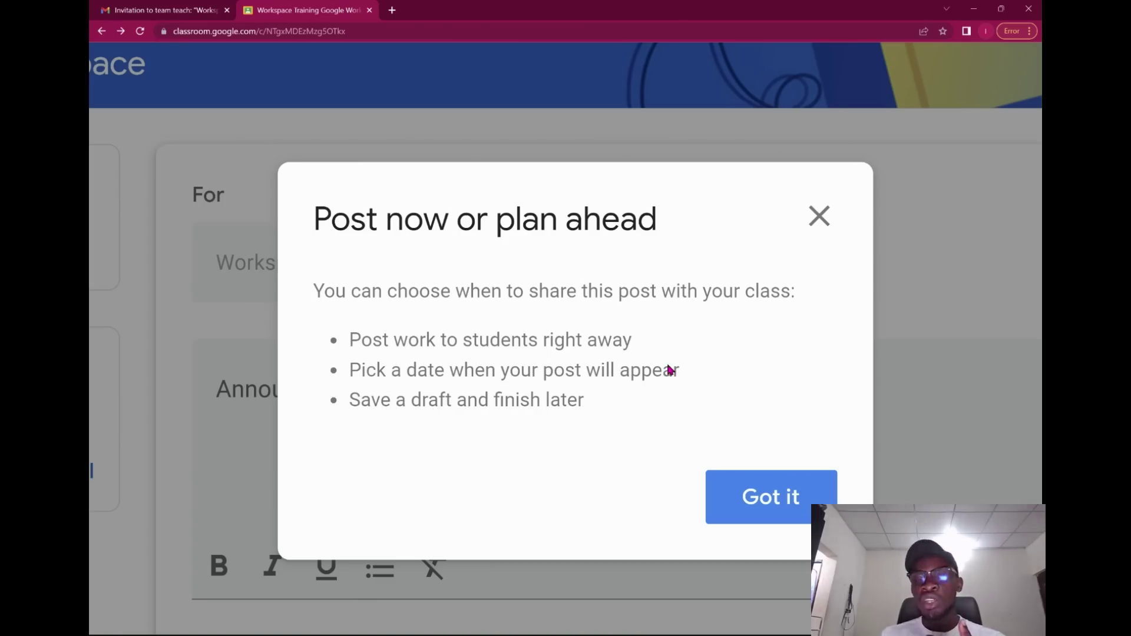
scroll(671, 369, down, 3)
click(718, 430)
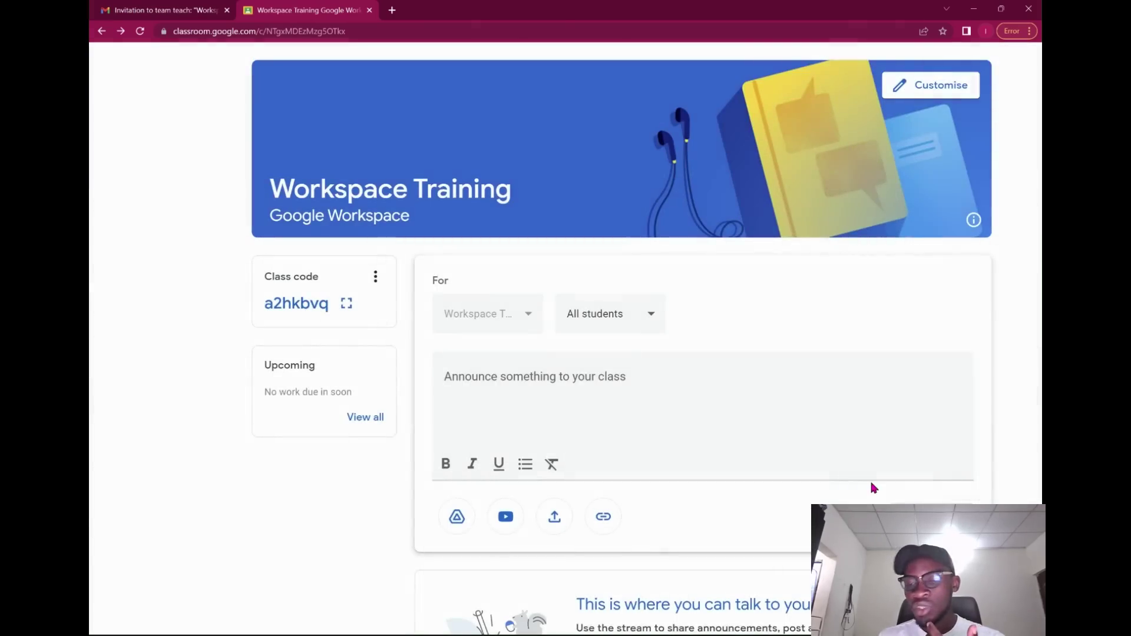
scroll(801, 462, down, 3)
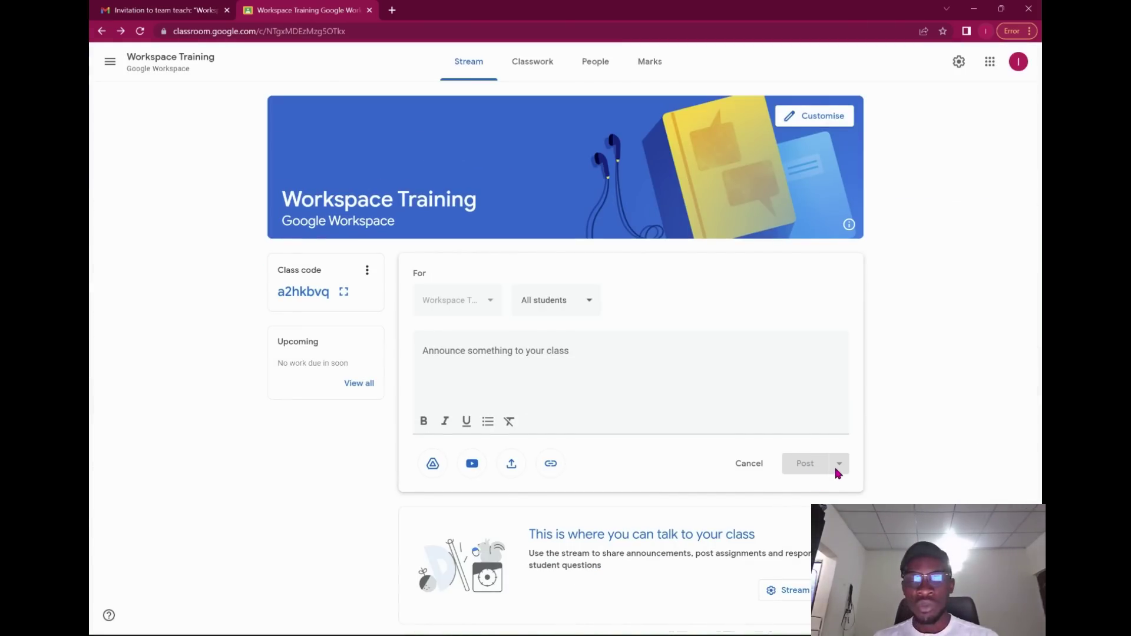
Write "Welcome to te Google workspace training." as the announcement's opening line
click(634, 352)
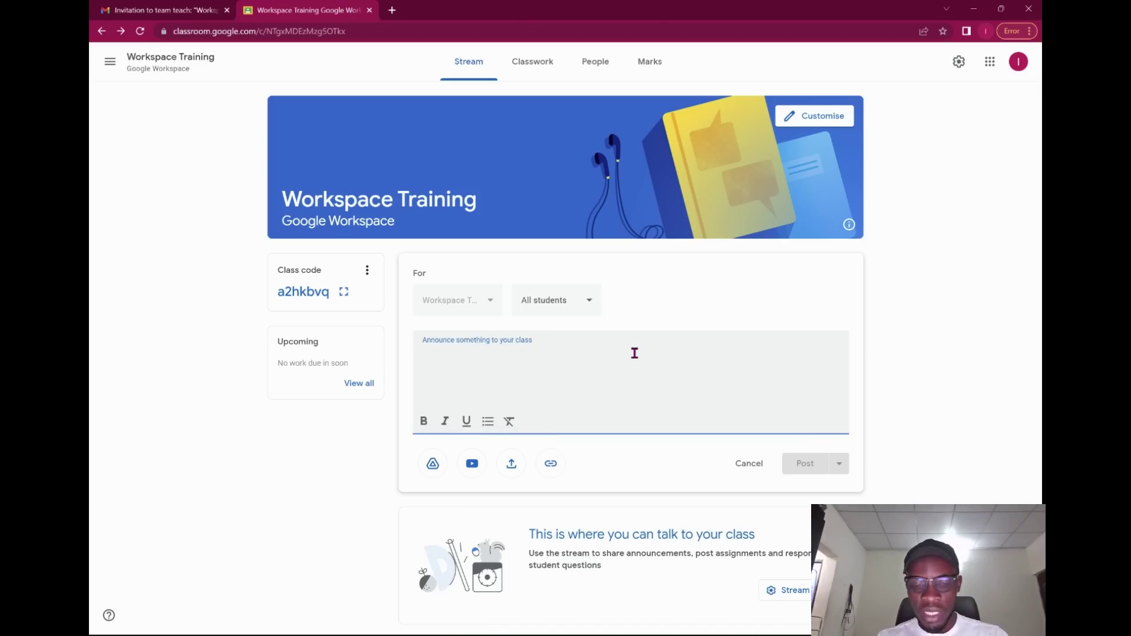
text(Welcome )
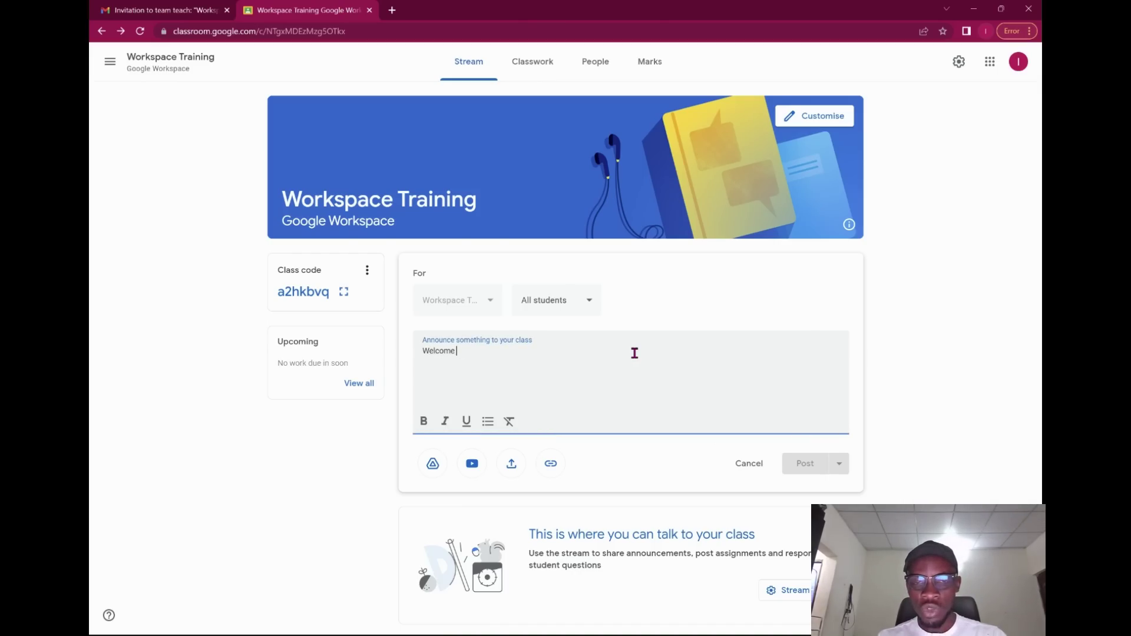
text(to te G)
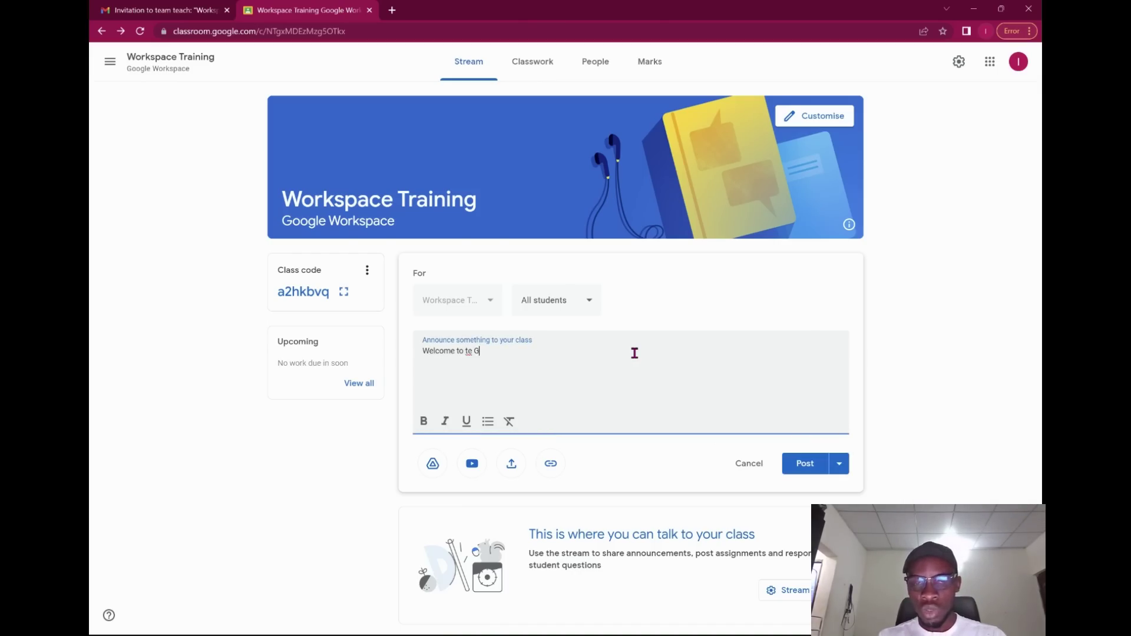
key(BackSpace)
key(BackSpace)
key(BackSpace)
text(e Google worksa)
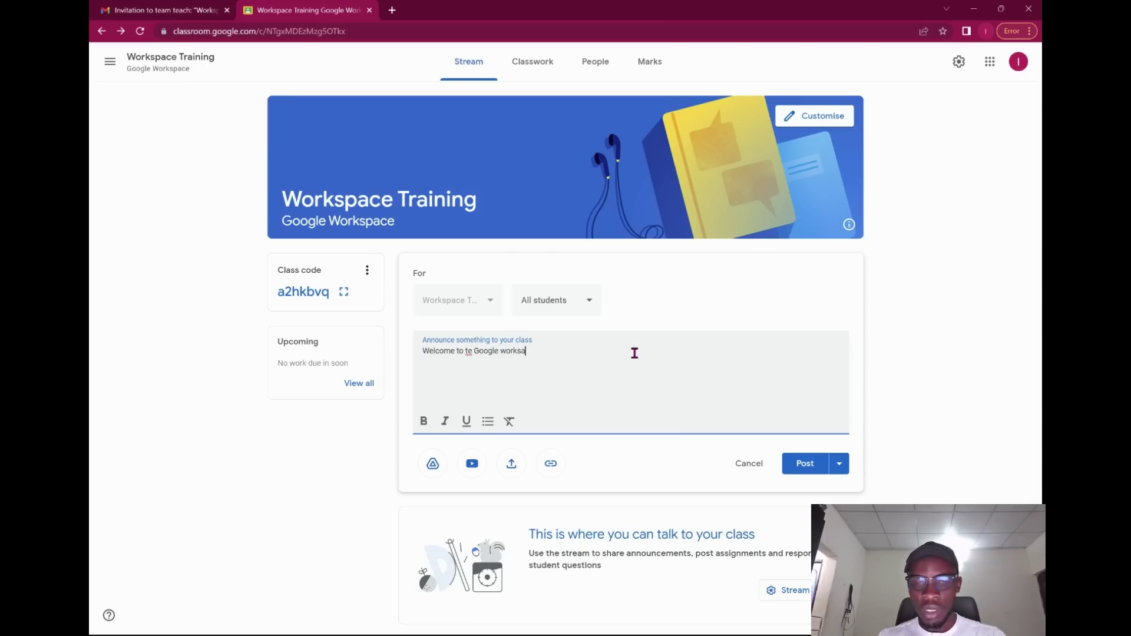
key(BackSpace)
text(pace)
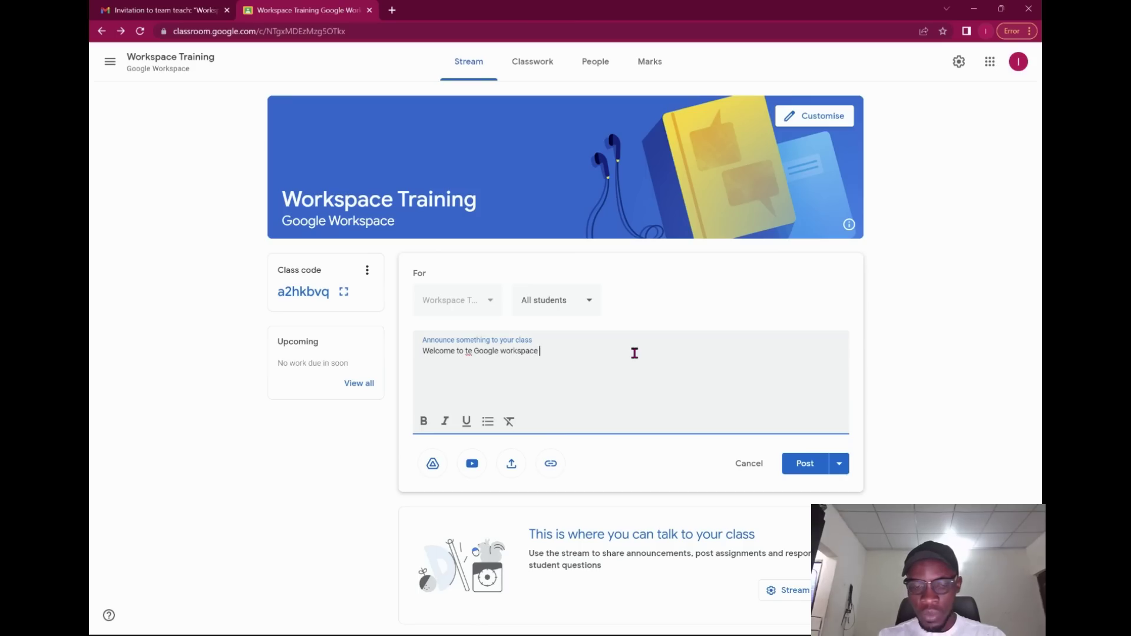
text( training.)
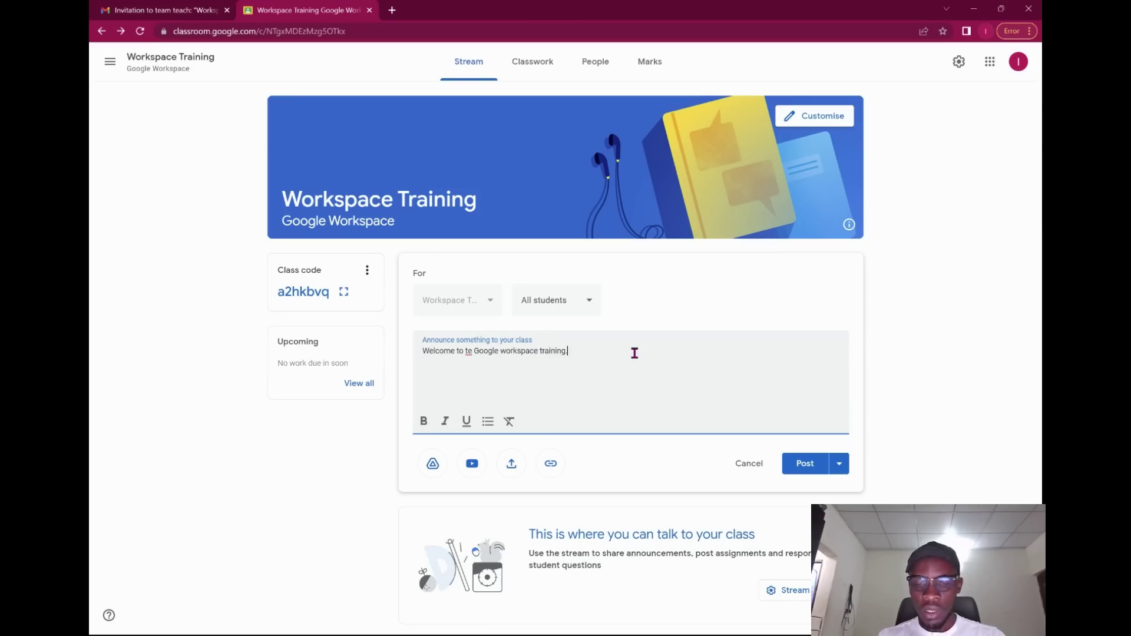
After a blank line, add "We are thrilled to have you here!!!!" and, on its own line, "see you soon" to the announcement
key(Return)
key(Return)
text(We are )
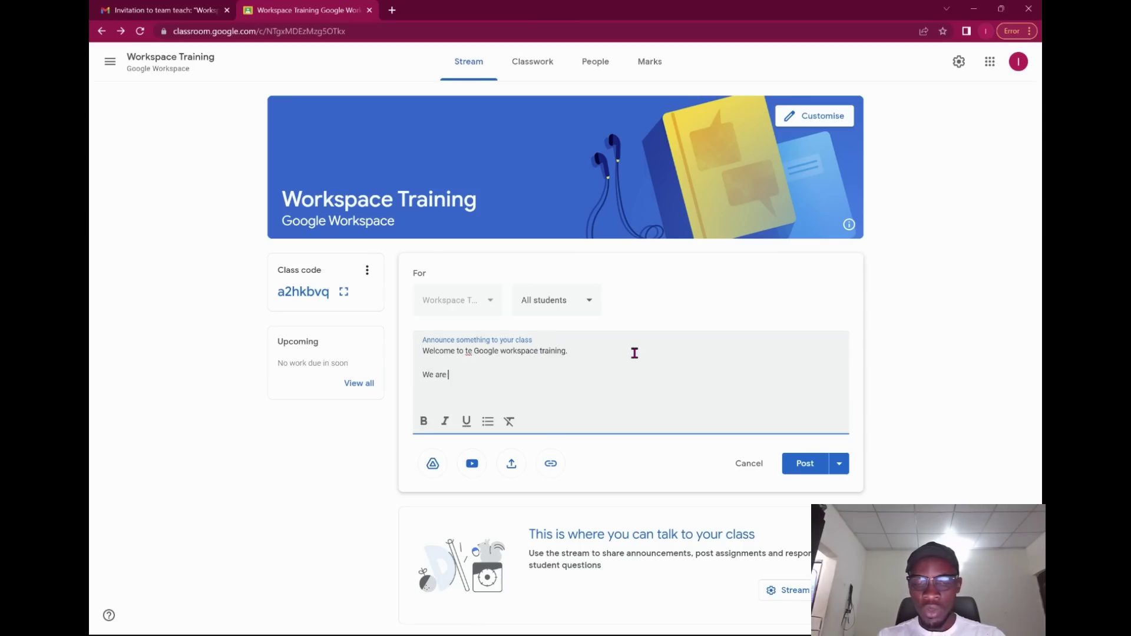
text(thrilled to have you here)
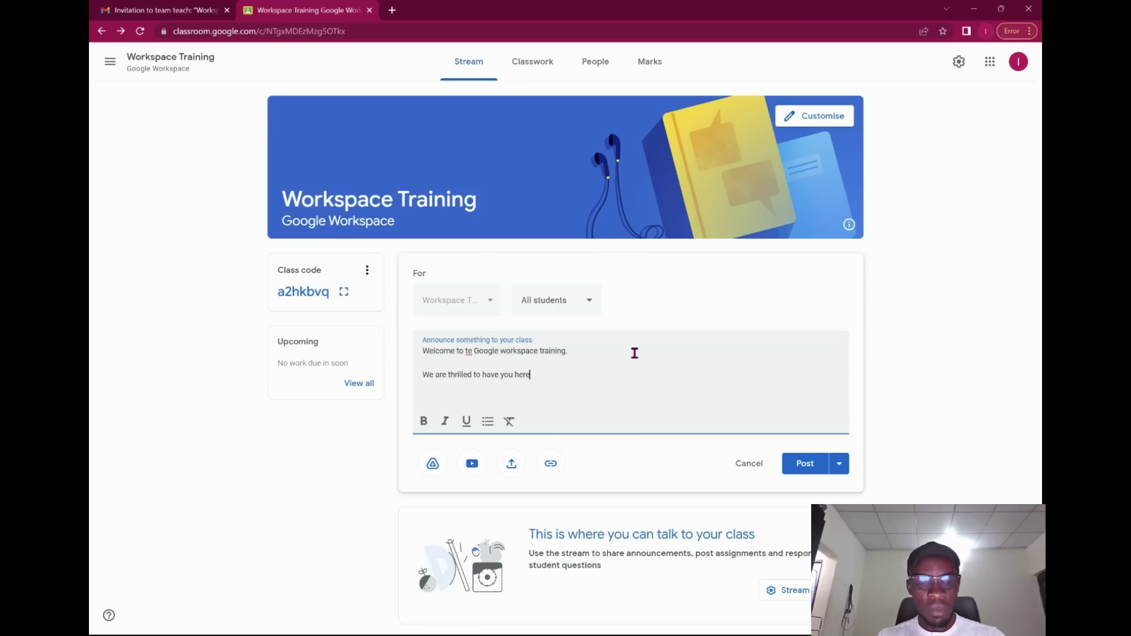
text(!!!! )
text(see you so)
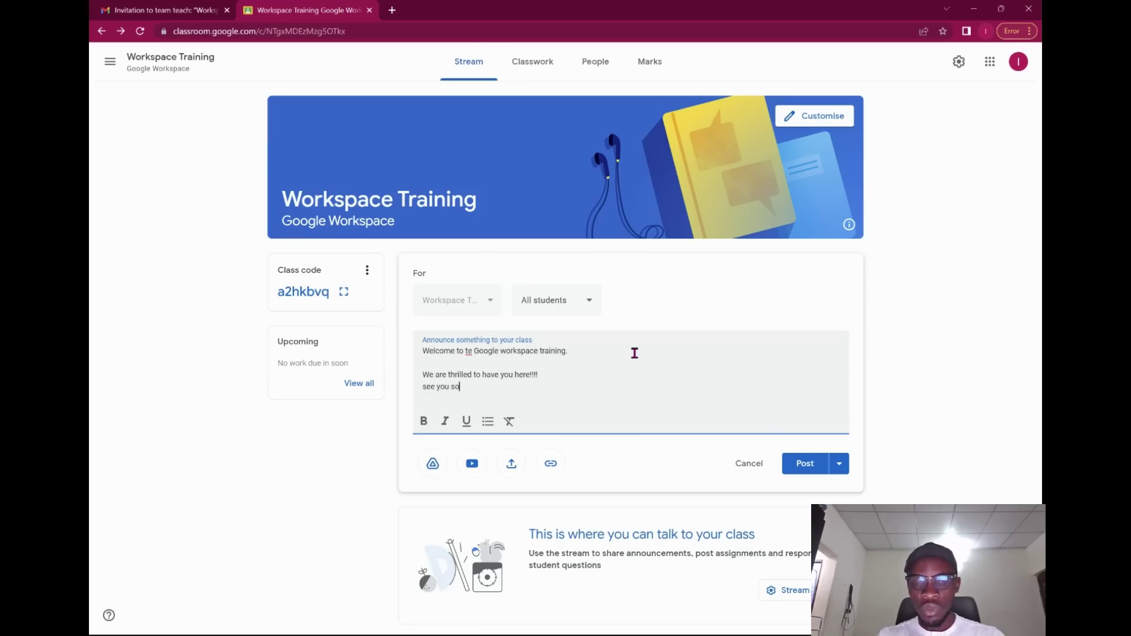
text(on)
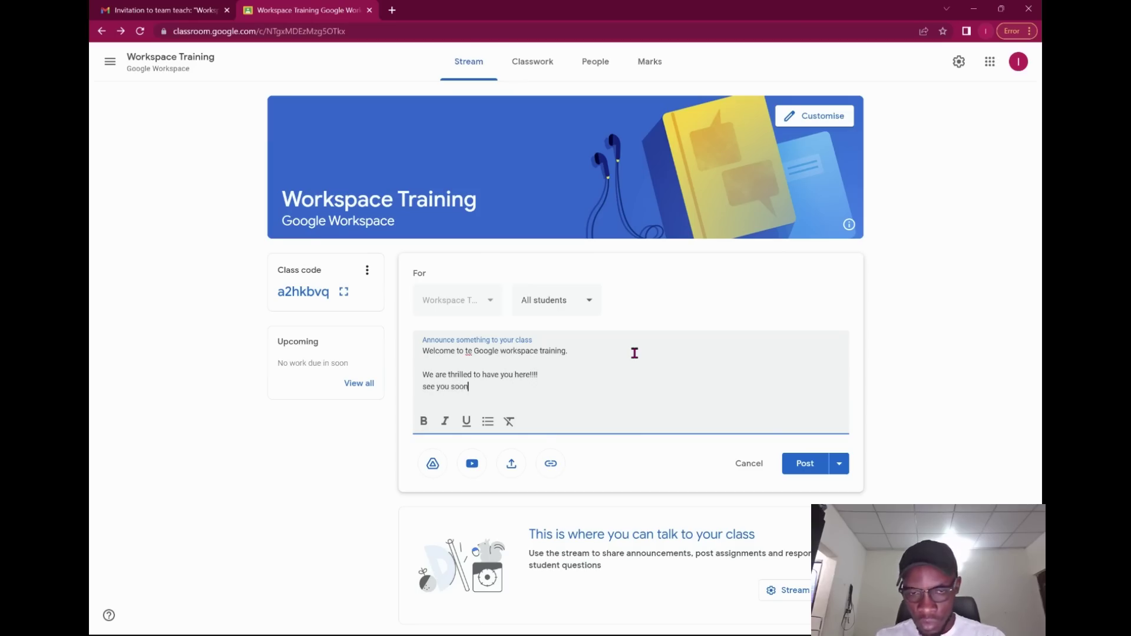
Correct "te" to "the" in the announcement's opening line and post it to the class stream
click(470, 351)
text(he)
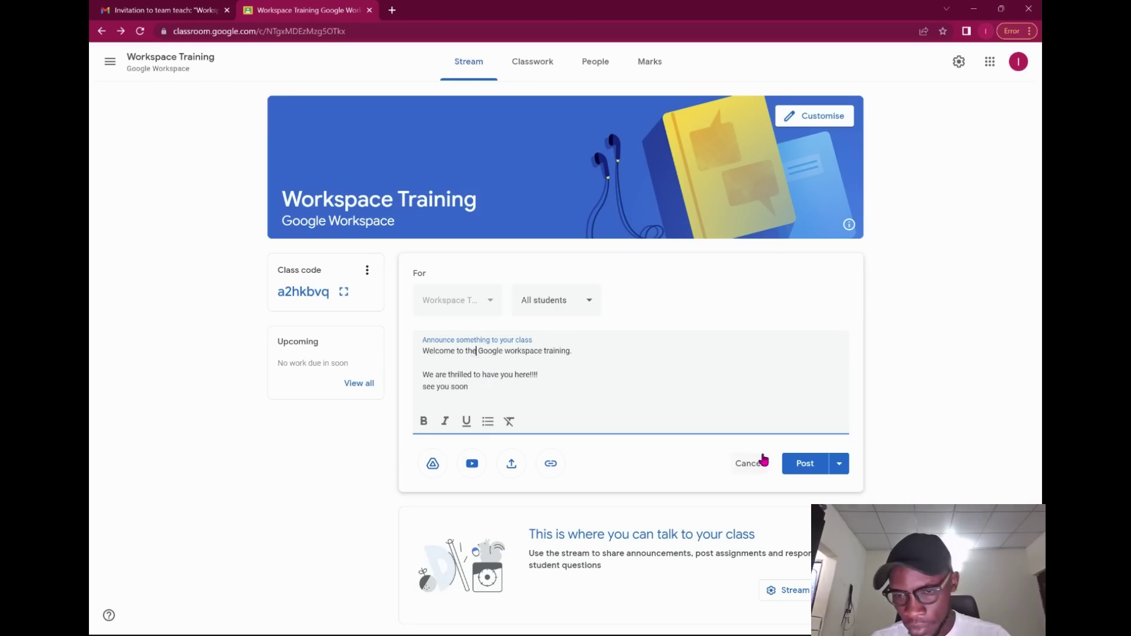
click(801, 465)
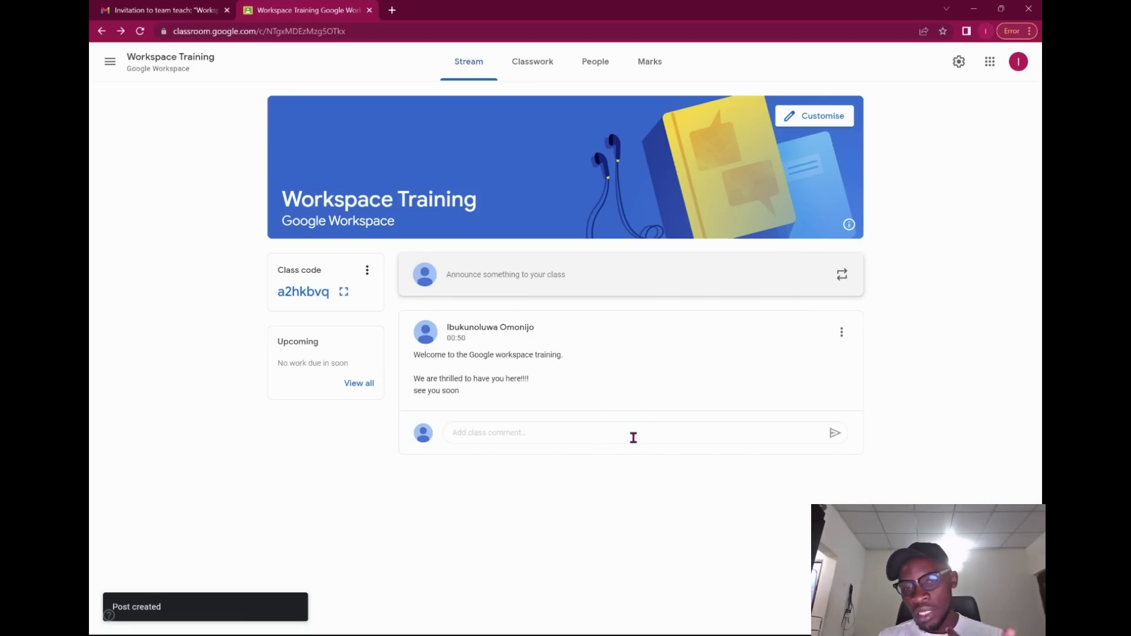
Examine the published welcome announcement and its class comment field
click(537, 429)
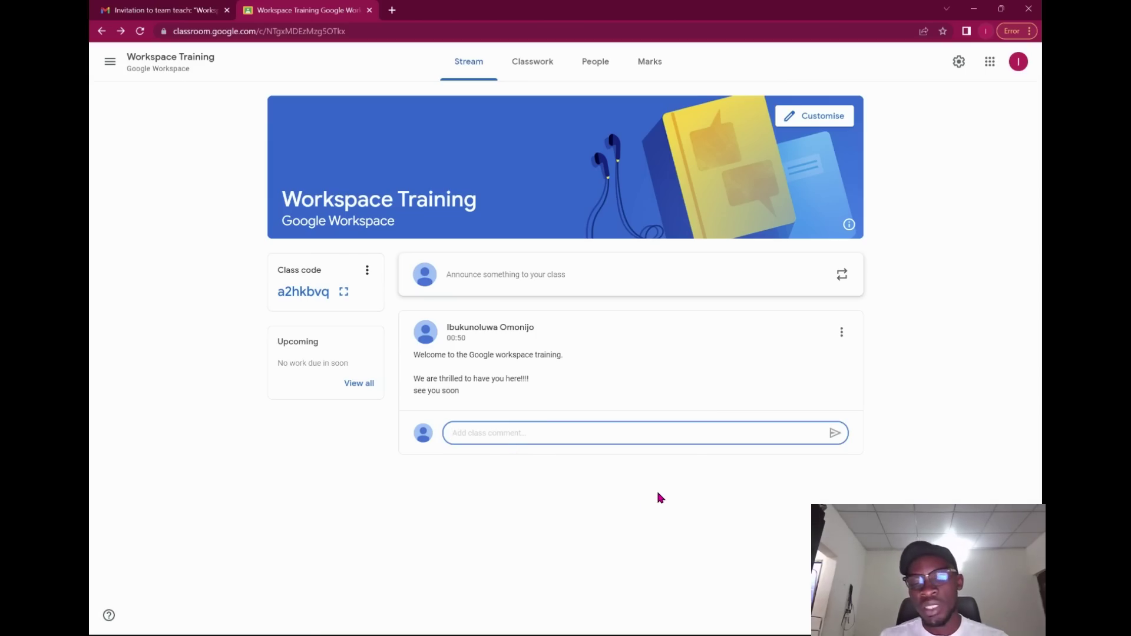
scroll(658, 494, up, 3)
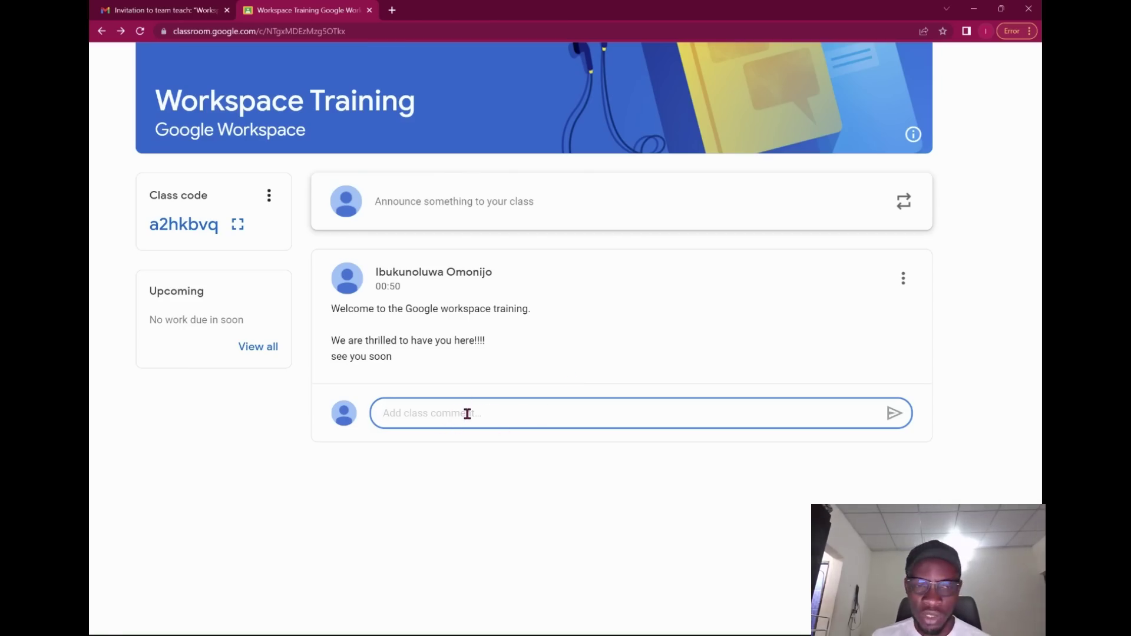
key(ctrl+minus)
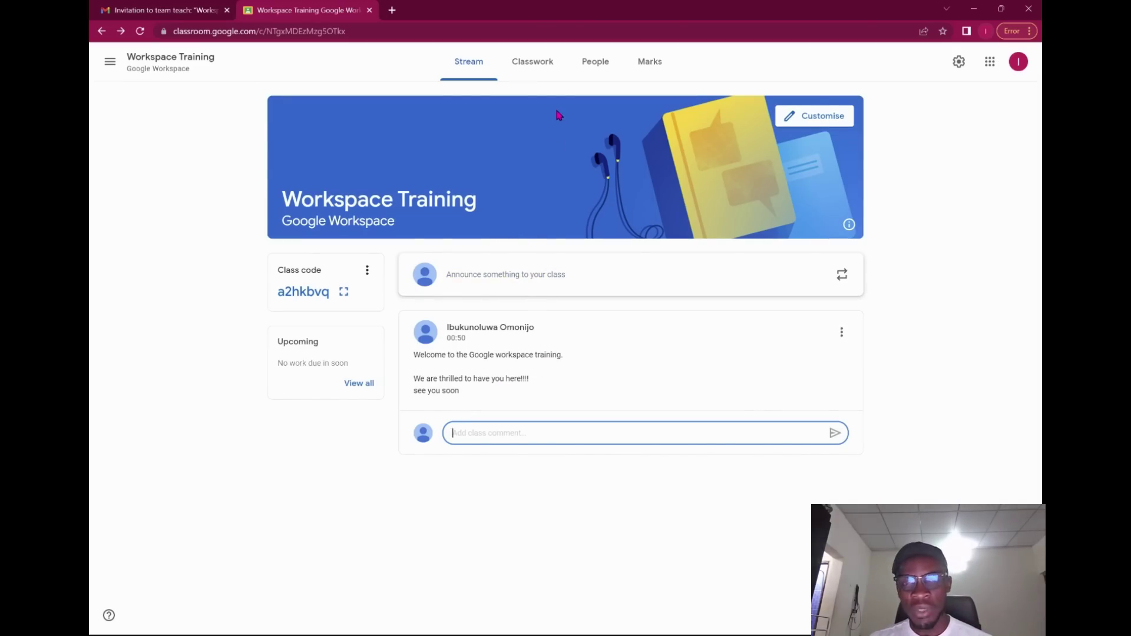
Go to the class's Classwork page and review the kinds of classwork that can be created
click(537, 68)
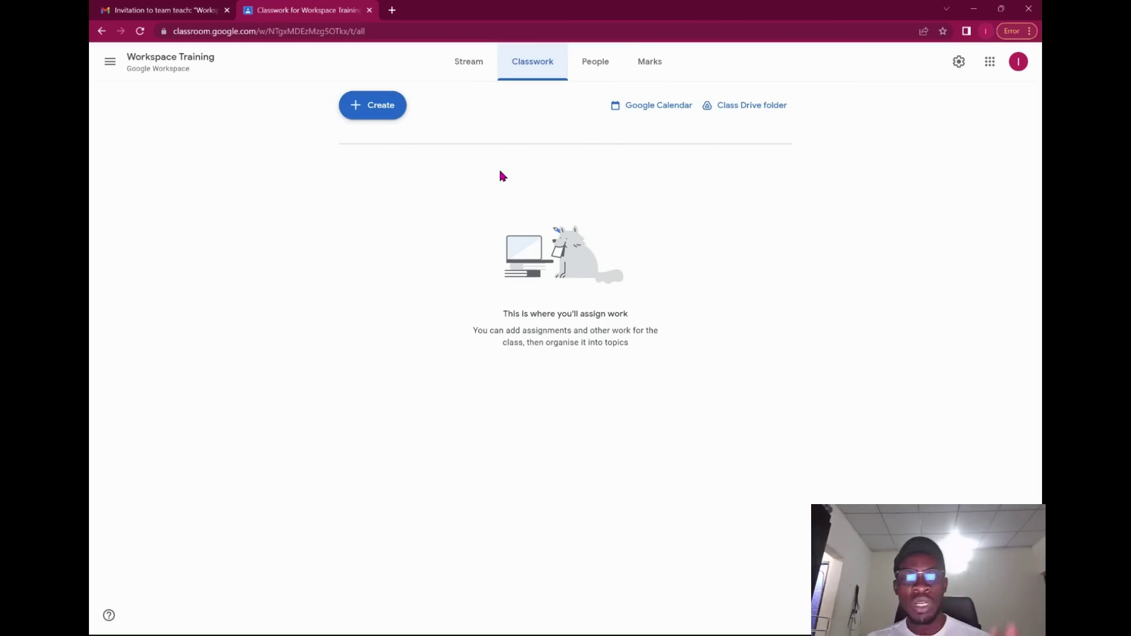
click(362, 106)
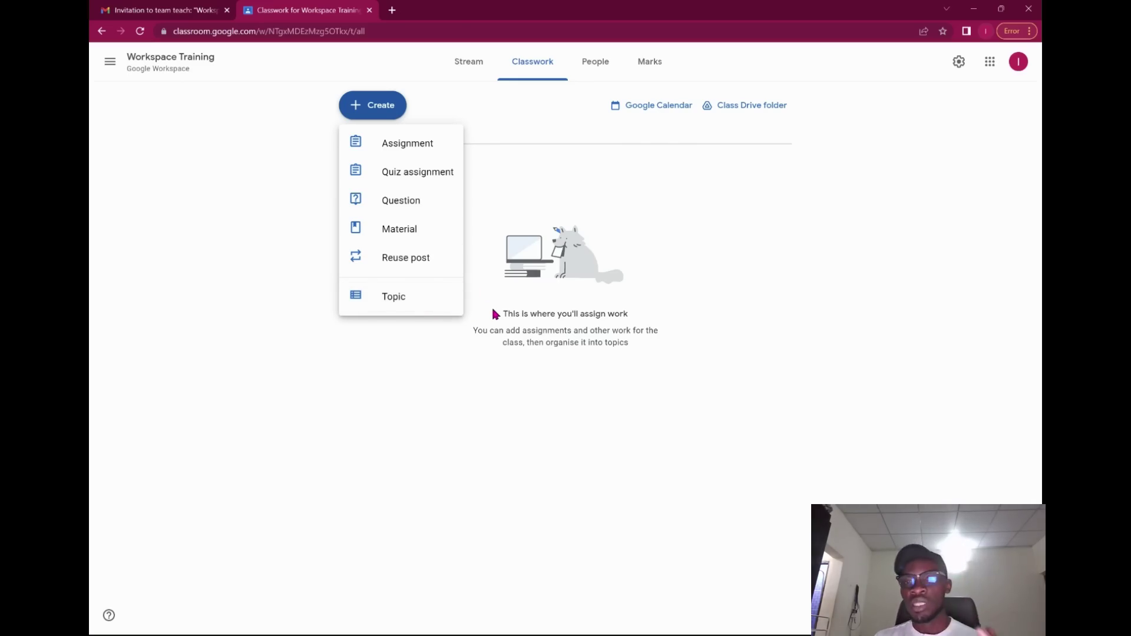
click(504, 324)
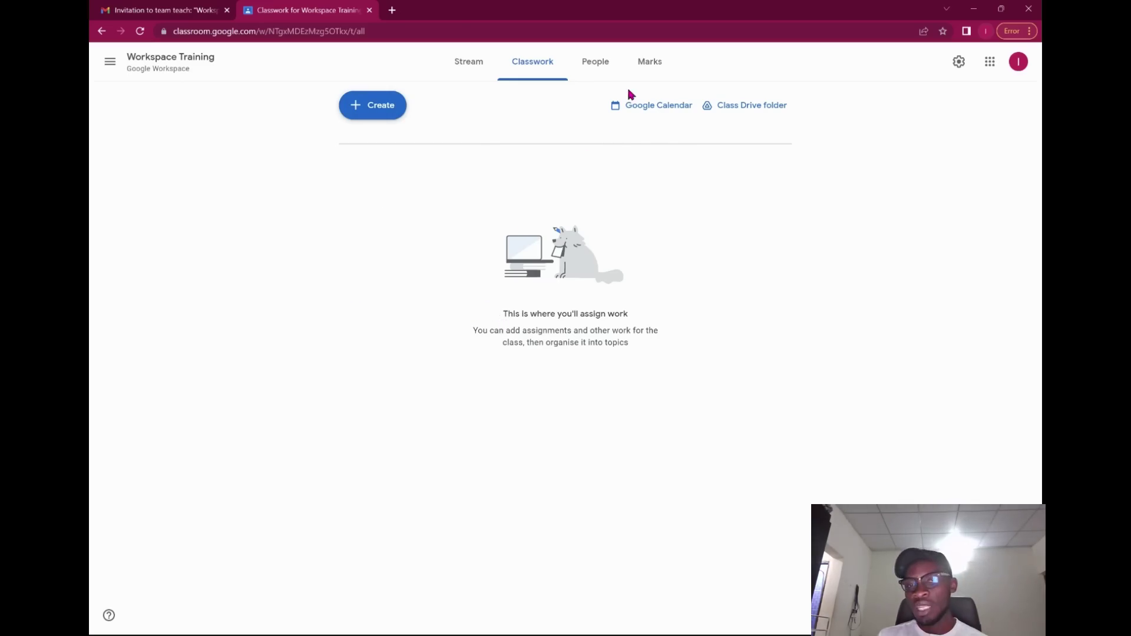
Open the class's Google Calendar from Classwork and dismiss the welcome message
click(643, 111)
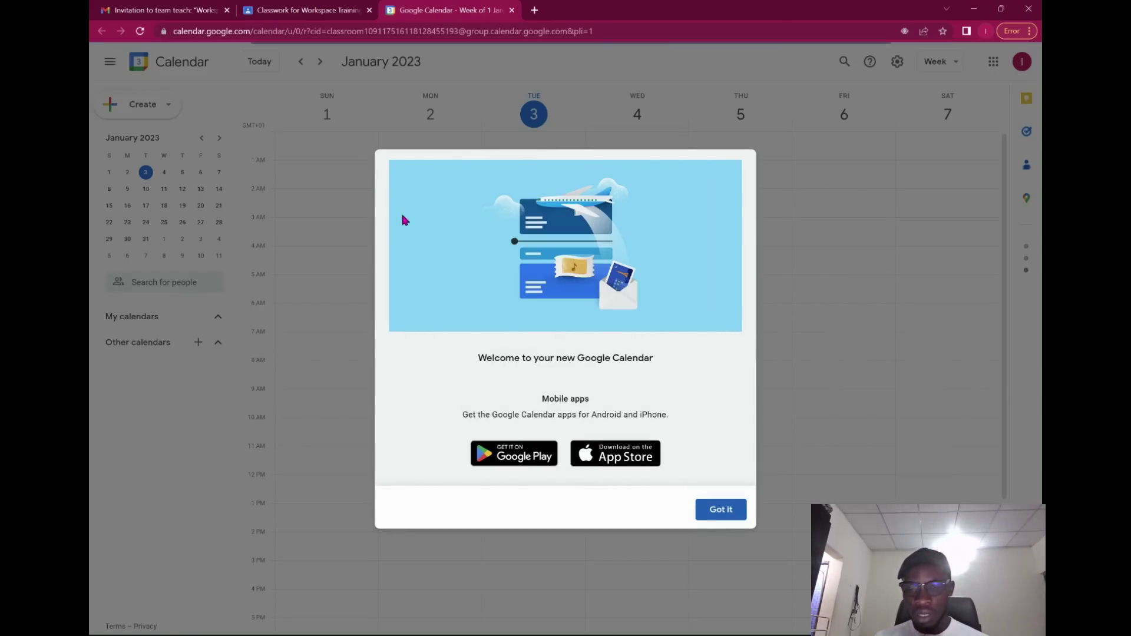
click(720, 509)
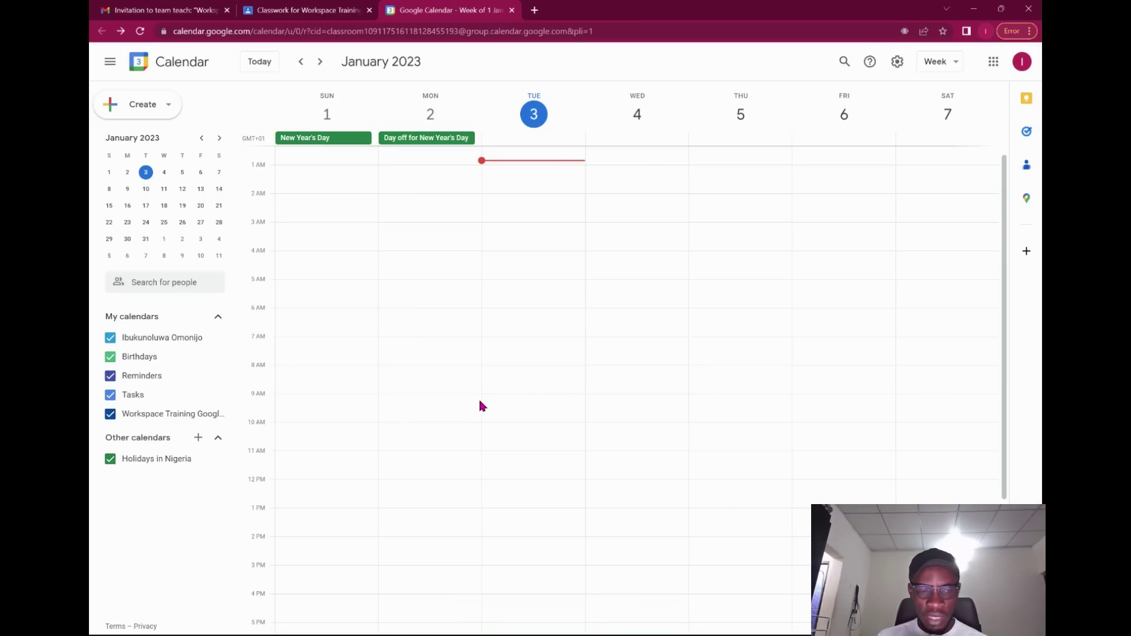
click(546, 156)
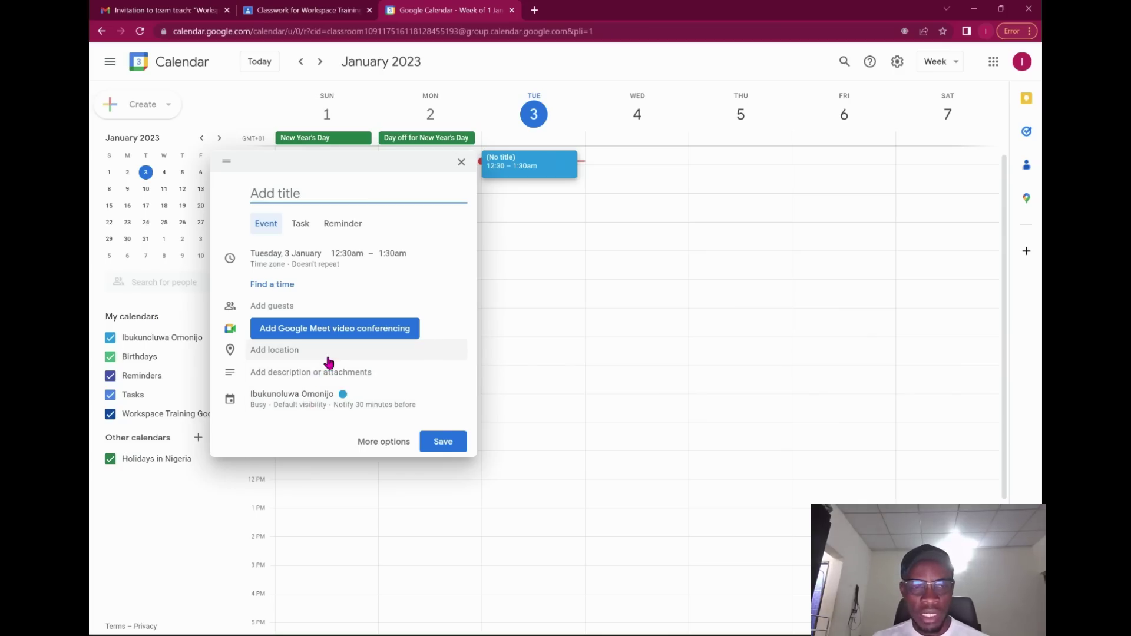
click(336, 397)
click(336, 403)
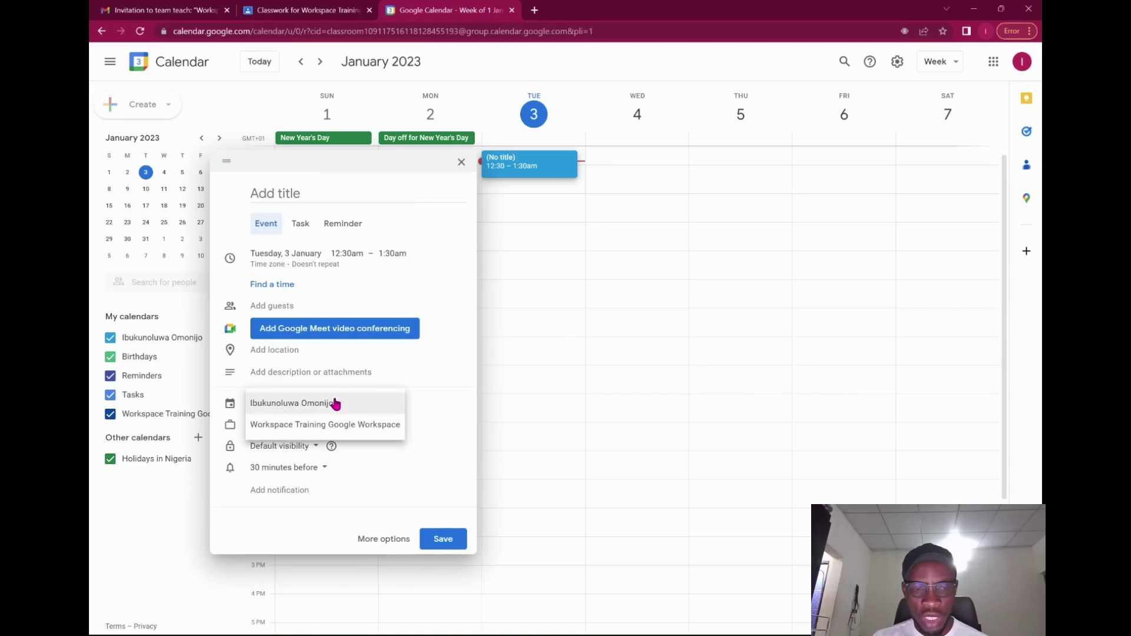
click(329, 425)
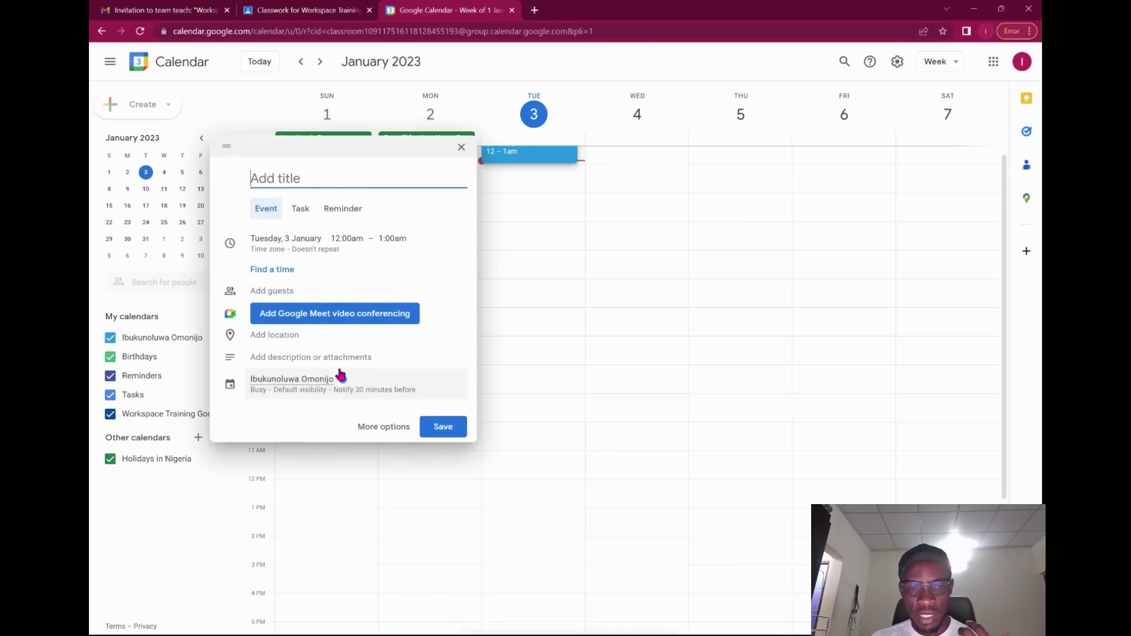
Assign the new event draft on Tuesday, 3 January to the Workspace Training Google Workspace calendar
click(336, 378)
click(362, 388)
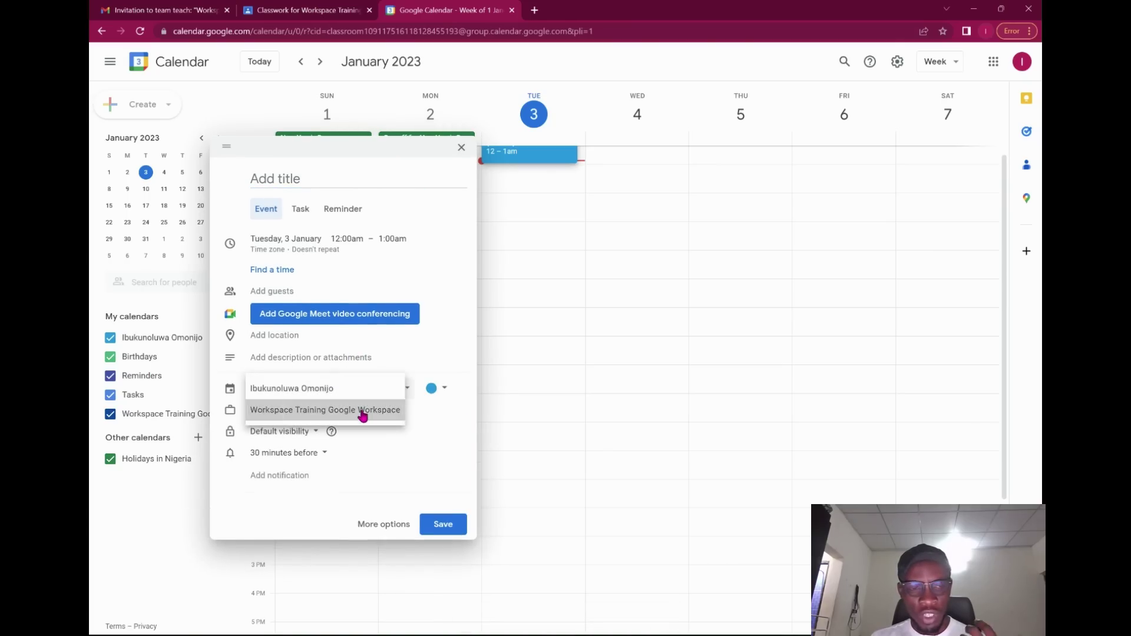
click(363, 412)
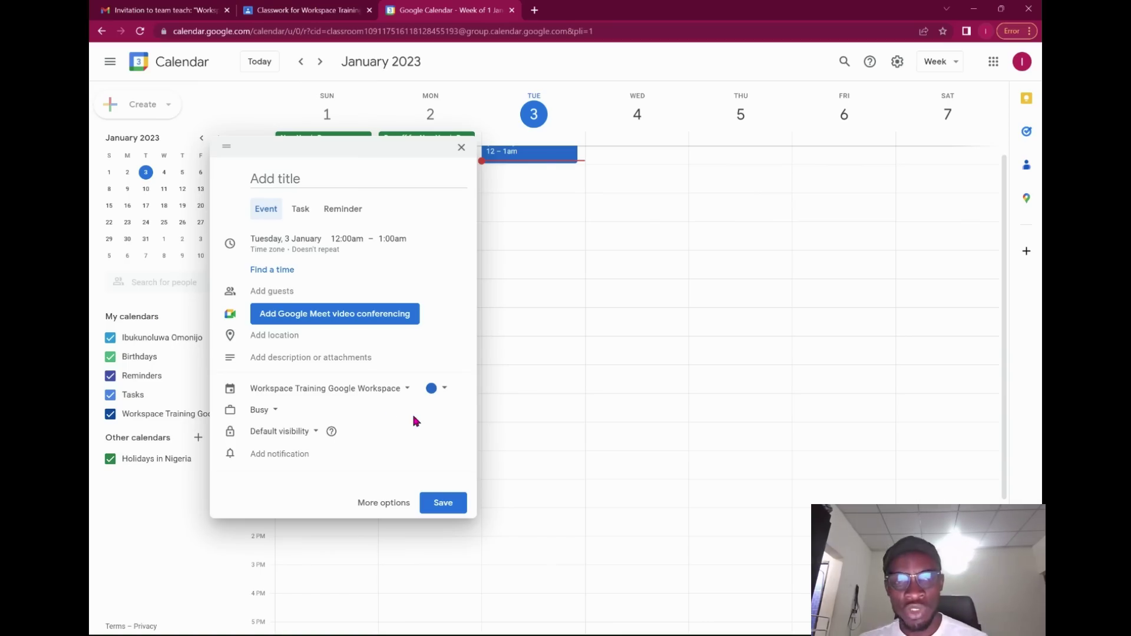
Title the new calendar event "Google Hangout and Games"
click(331, 175)
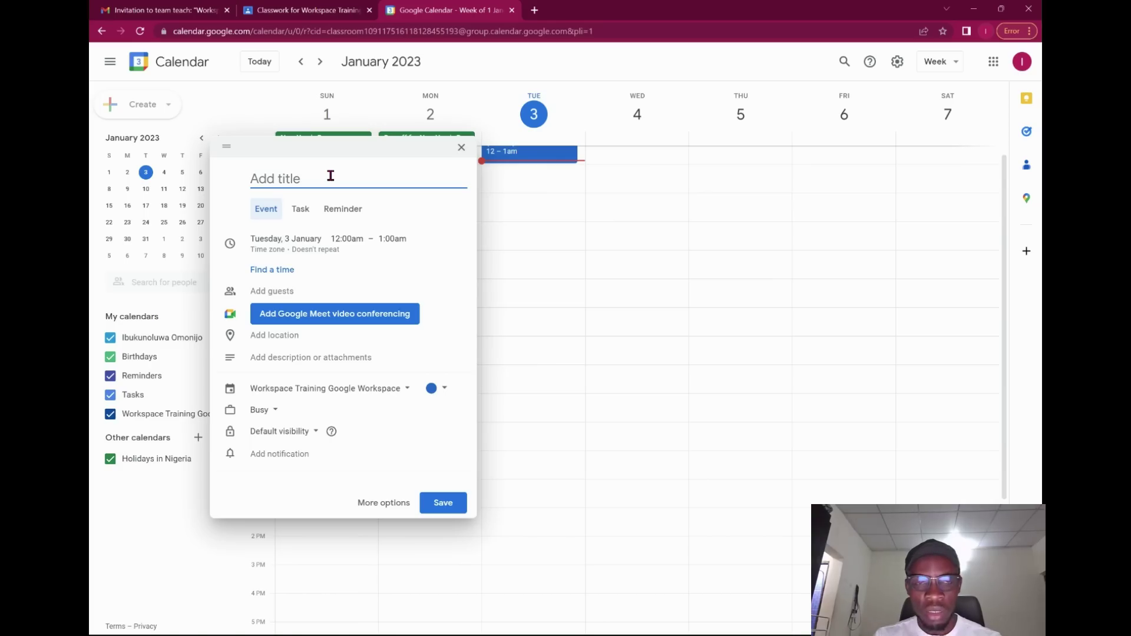
text(Google Hangout n)
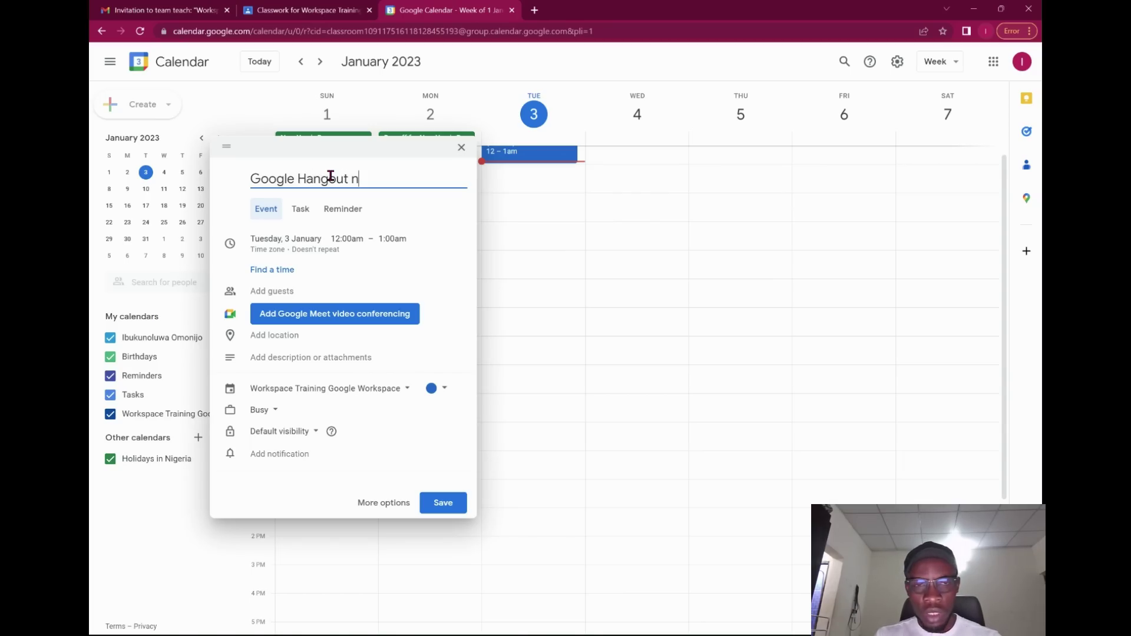
key(BackSpace)
text(and Game)
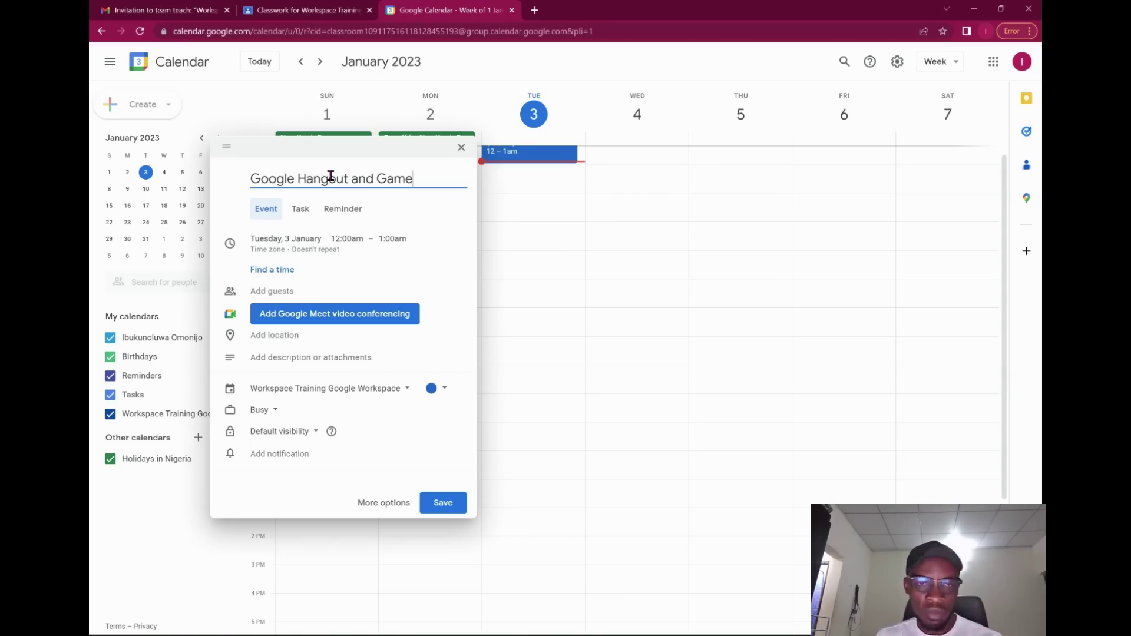
text(s)
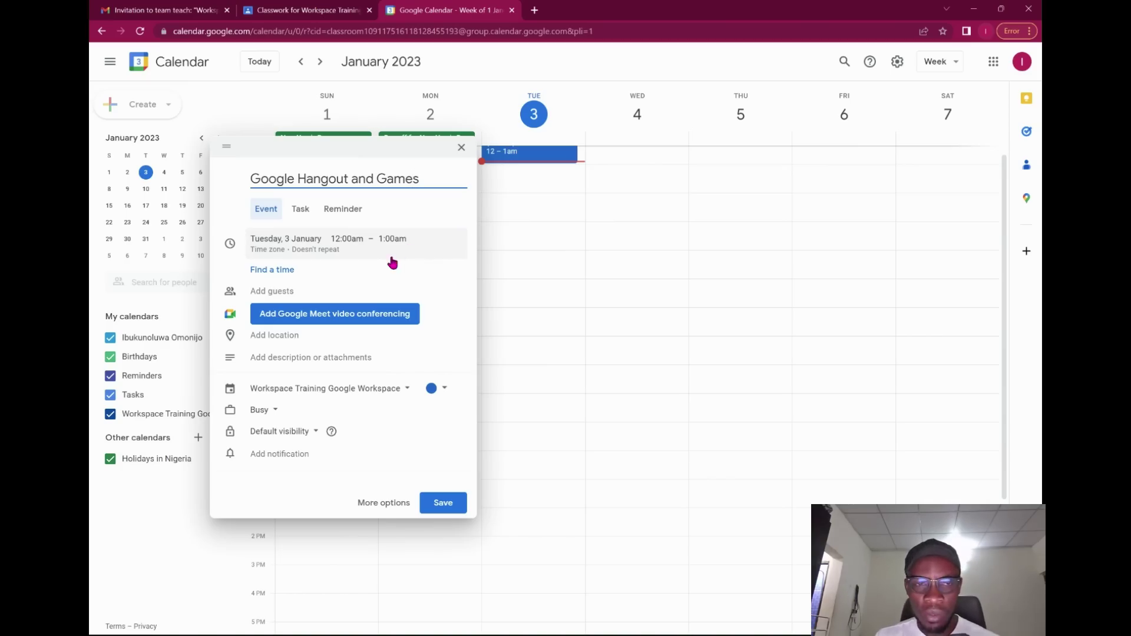
Schedule the Google Hangout and Games event for Friday, 6 January, from 3:00am to 4:00am
click(351, 235)
click(348, 238)
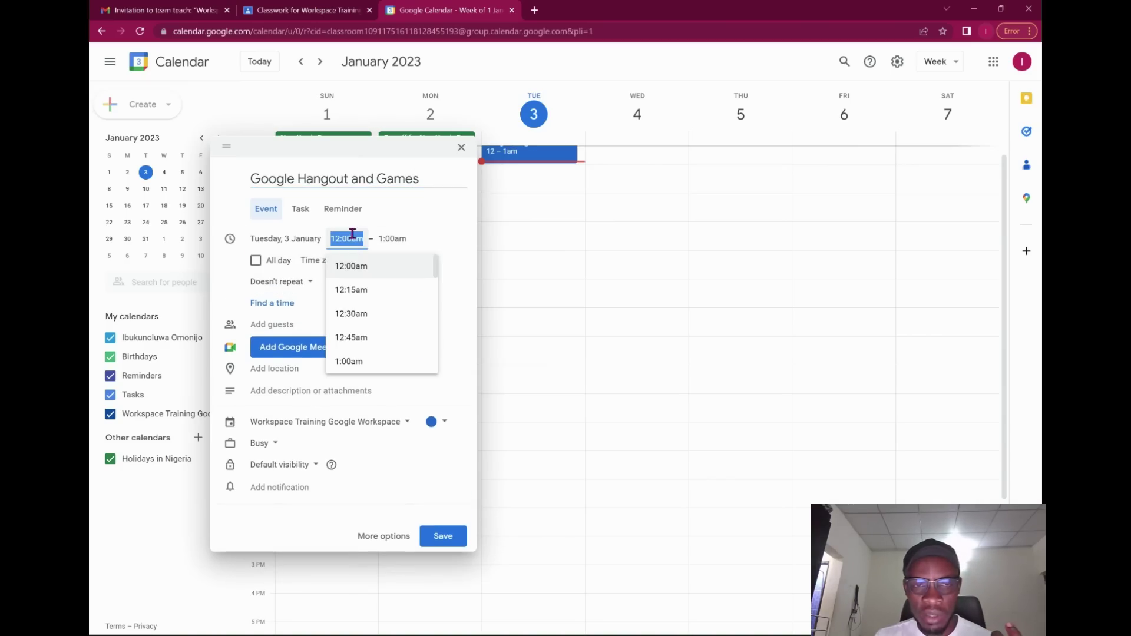
scroll(373, 316, down, 4)
click(373, 317)
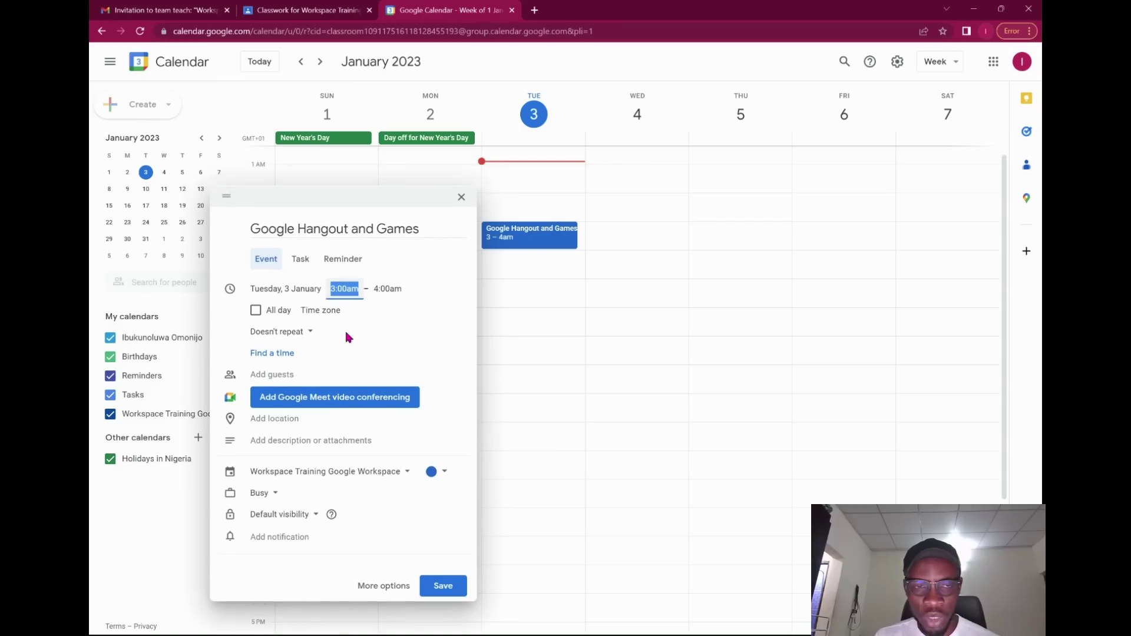
click(311, 300)
click(374, 348)
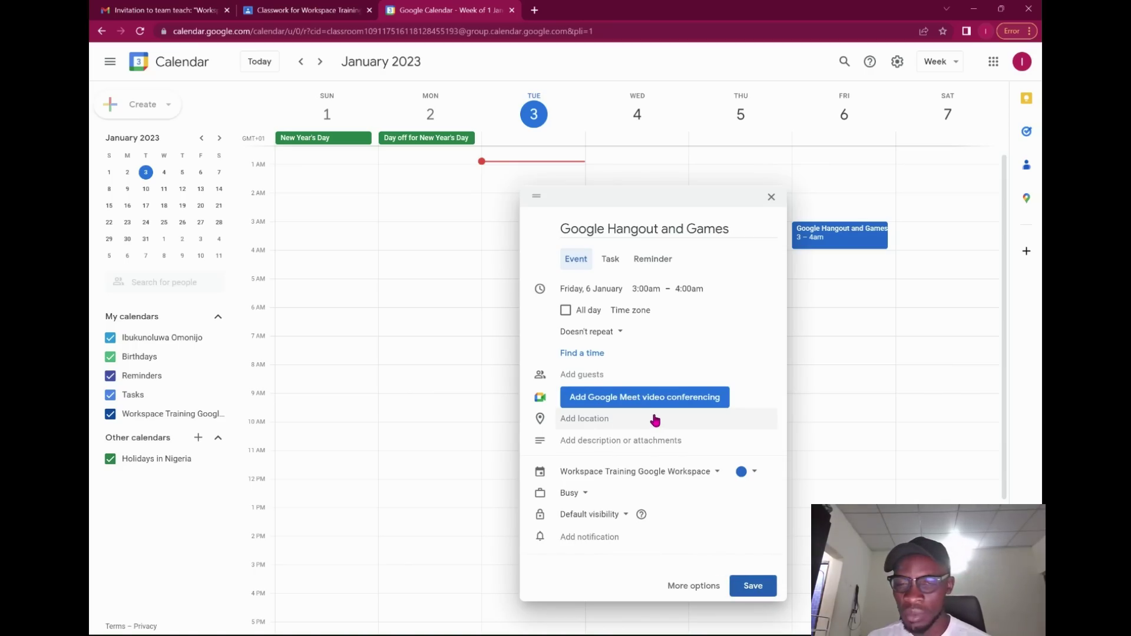
Add Google Meet video conferencing to the Google Hangout and Games event and save it
click(636, 396)
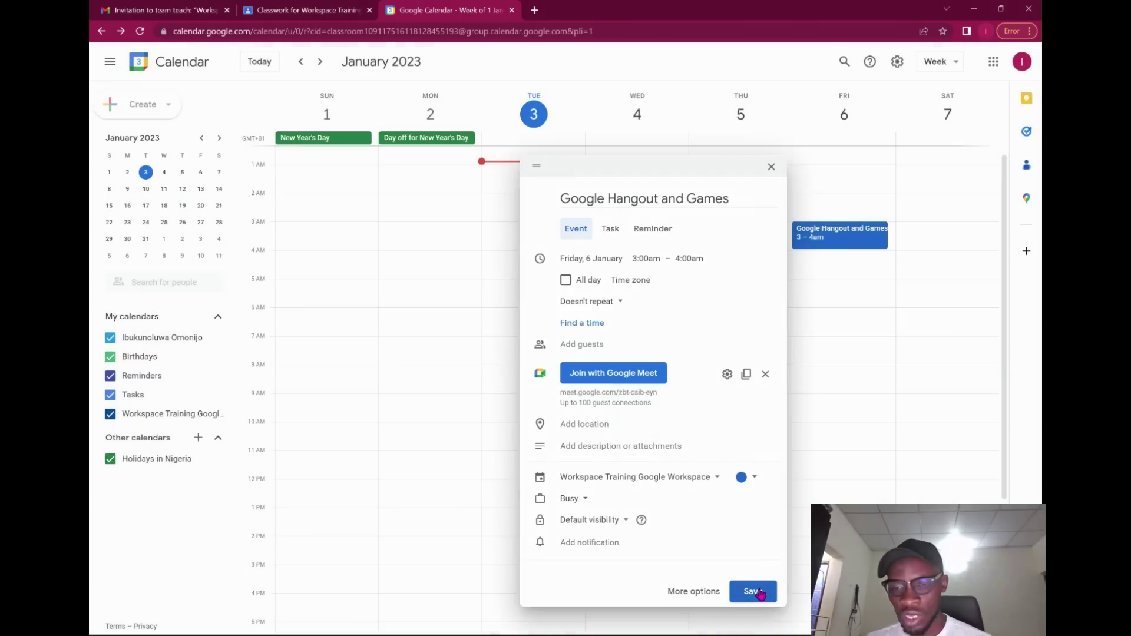
click(757, 591)
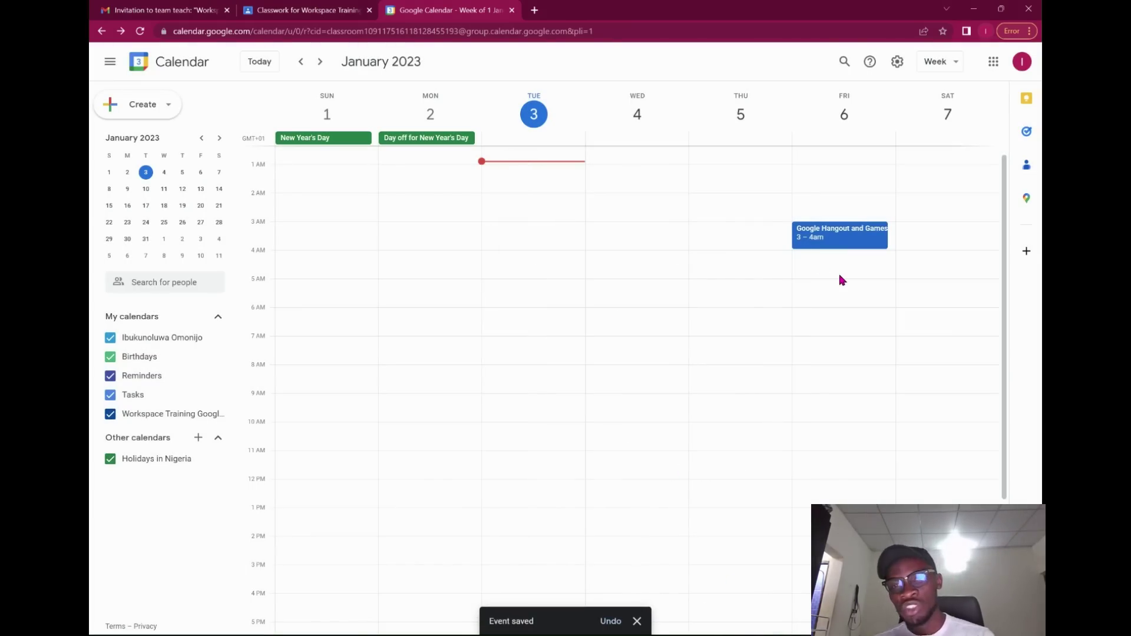
Back in Google Classroom, check the upcoming work's To review and Reviewed lists from the Stream and return to the Stream
click(274, 10)
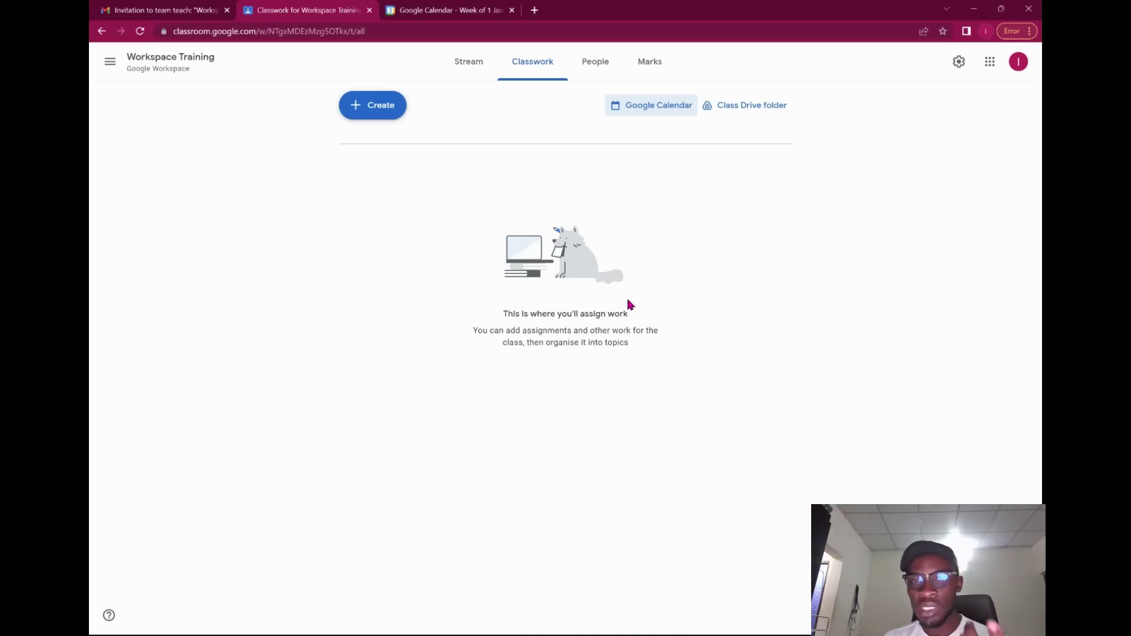
click(471, 65)
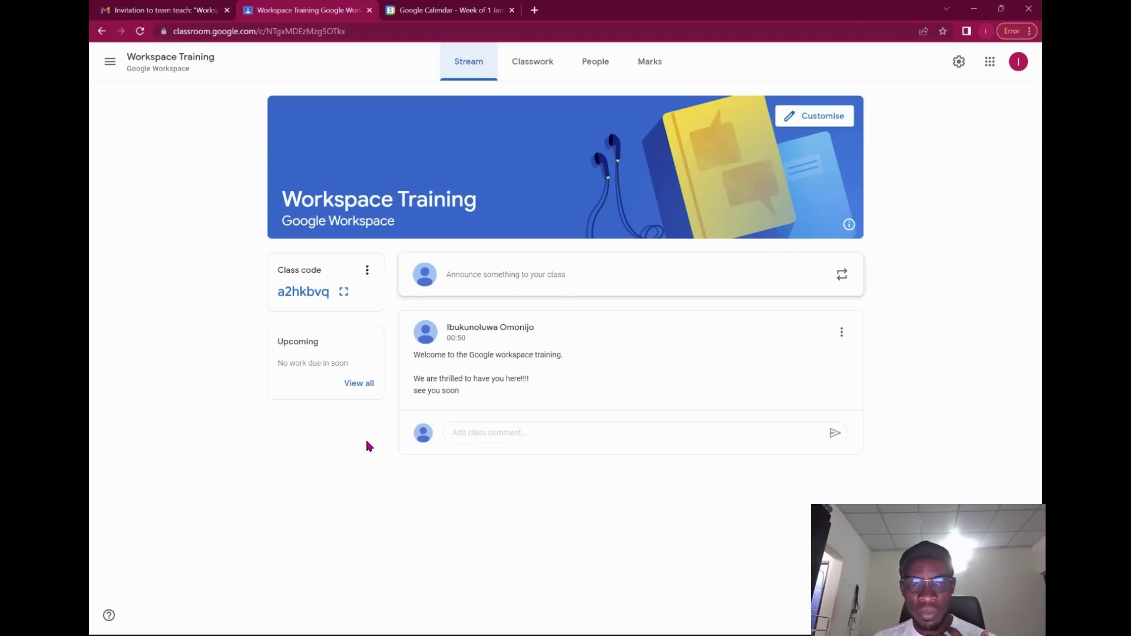
click(366, 387)
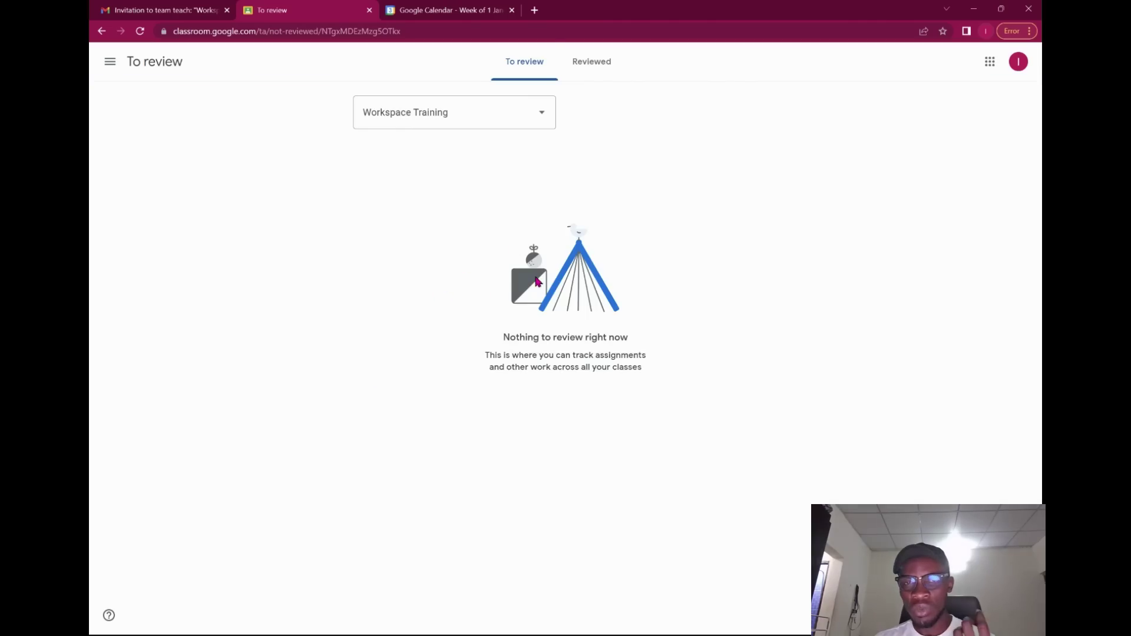
click(593, 74)
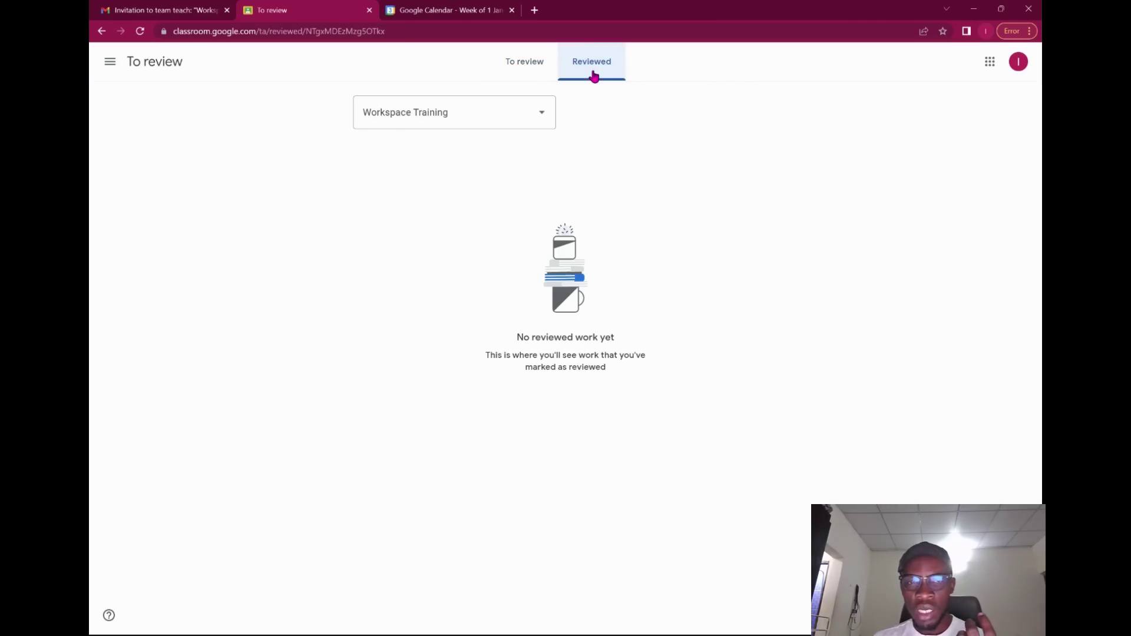
click(102, 30)
click(101, 31)
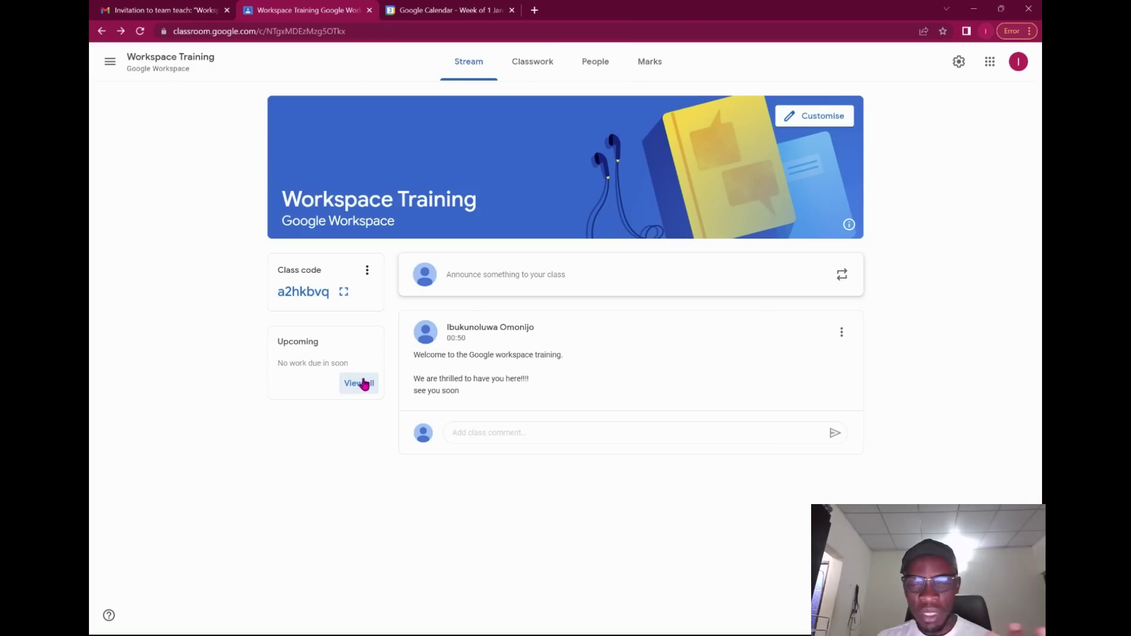
Check the class calendar again from Classwork, then close the extra calendar page and return to Classwork
click(554, 59)
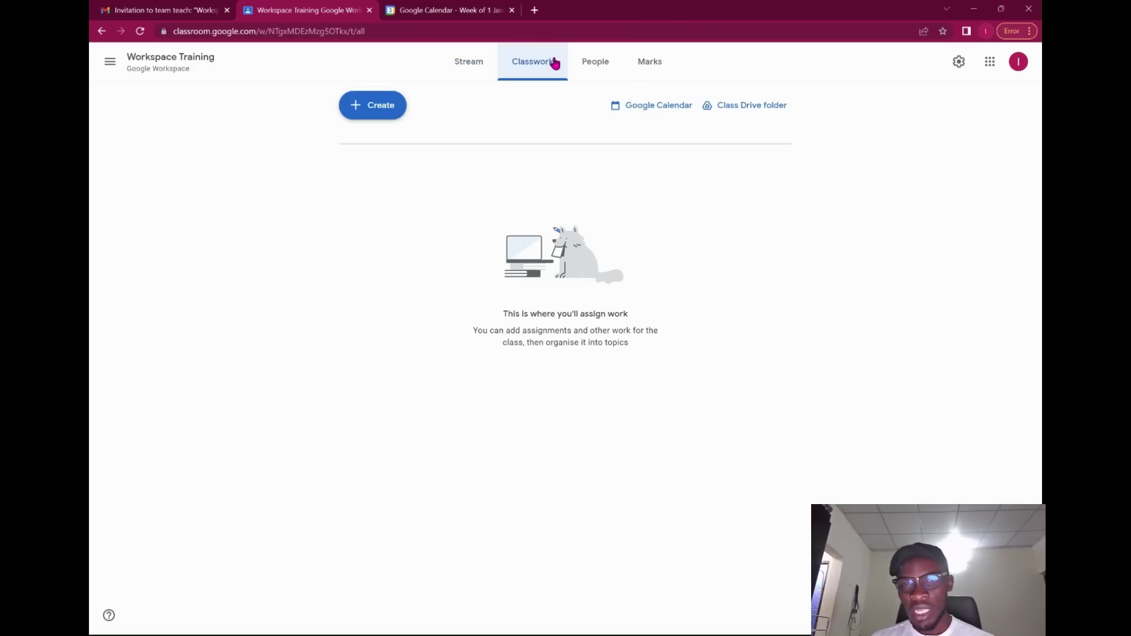
click(658, 117)
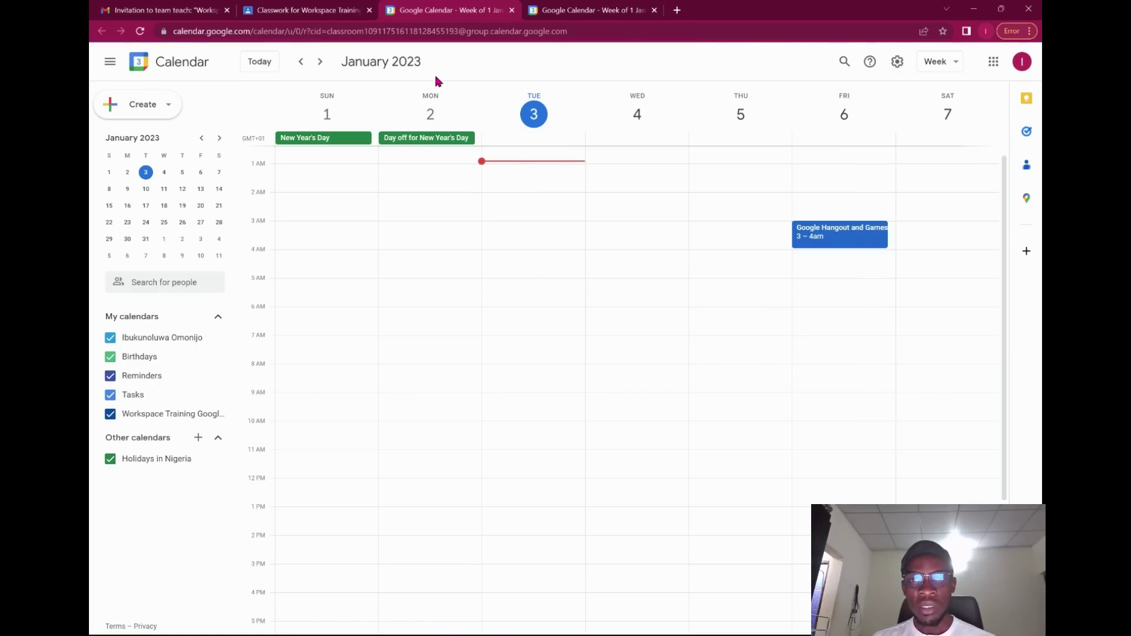
click(655, 10)
click(318, 8)
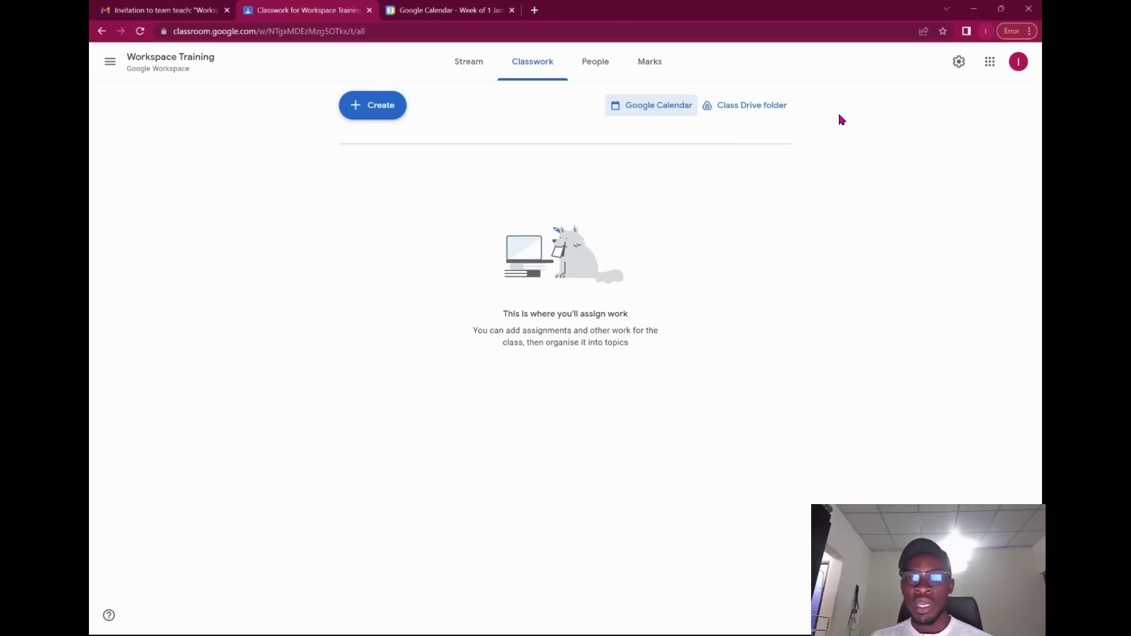
Examine the class Drive folder and the Classroom folder in My Drive, then return to the Classwork page
click(767, 115)
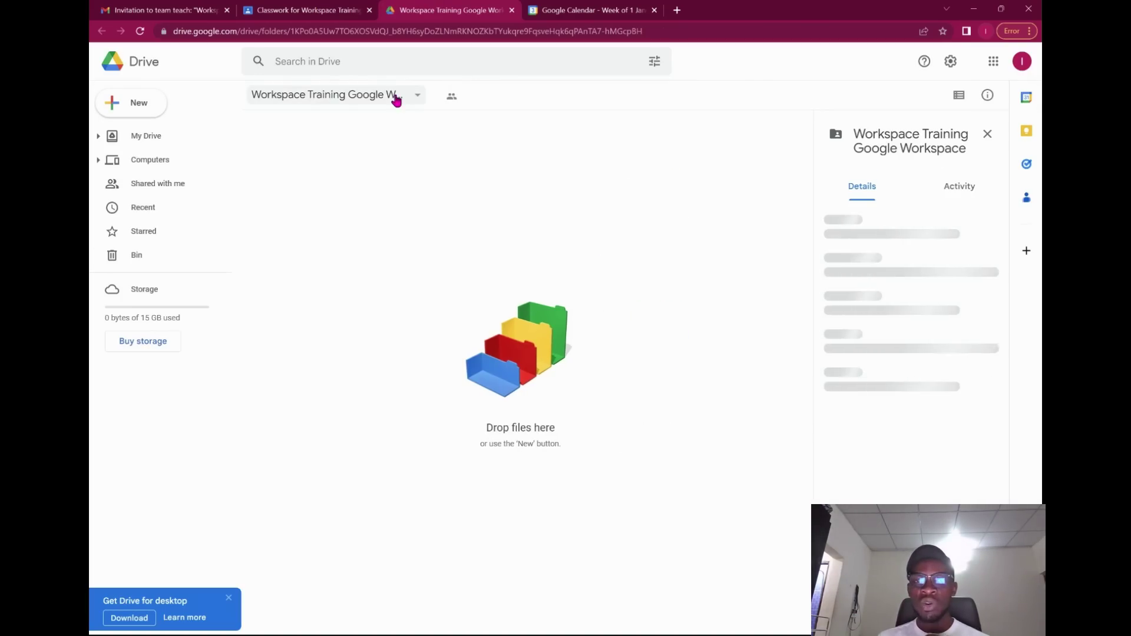
click(398, 101)
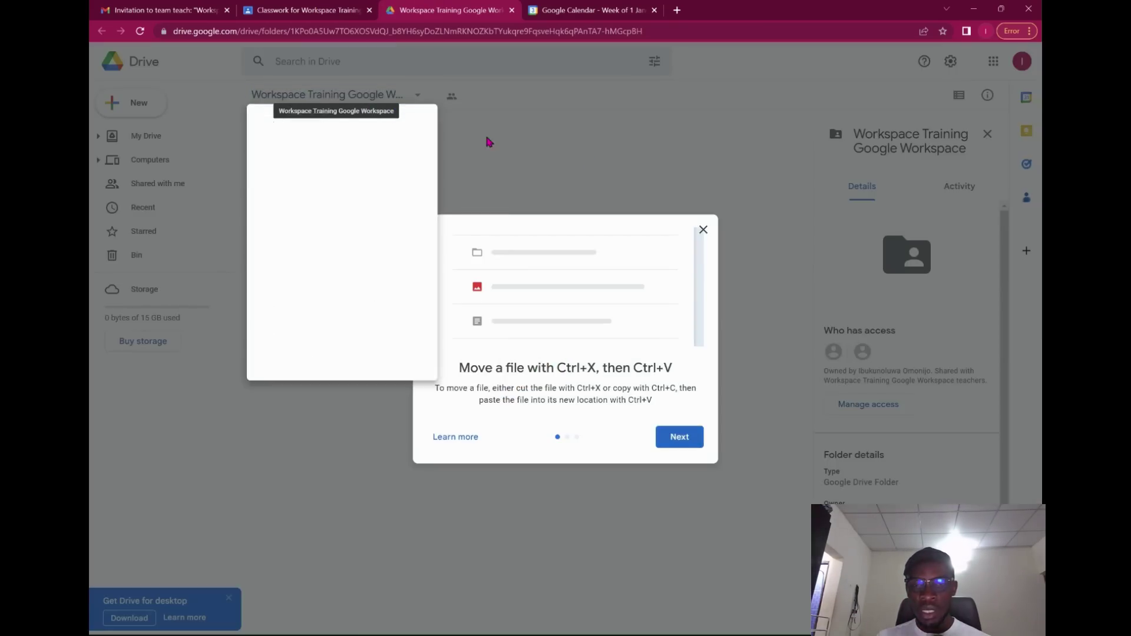
click(579, 158)
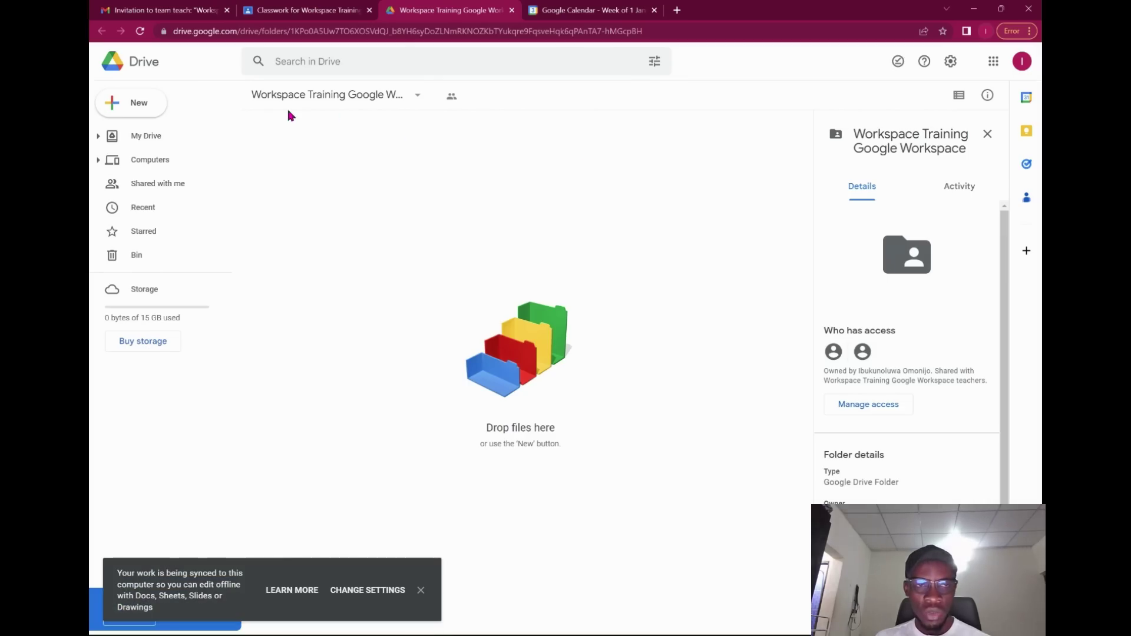
click(168, 136)
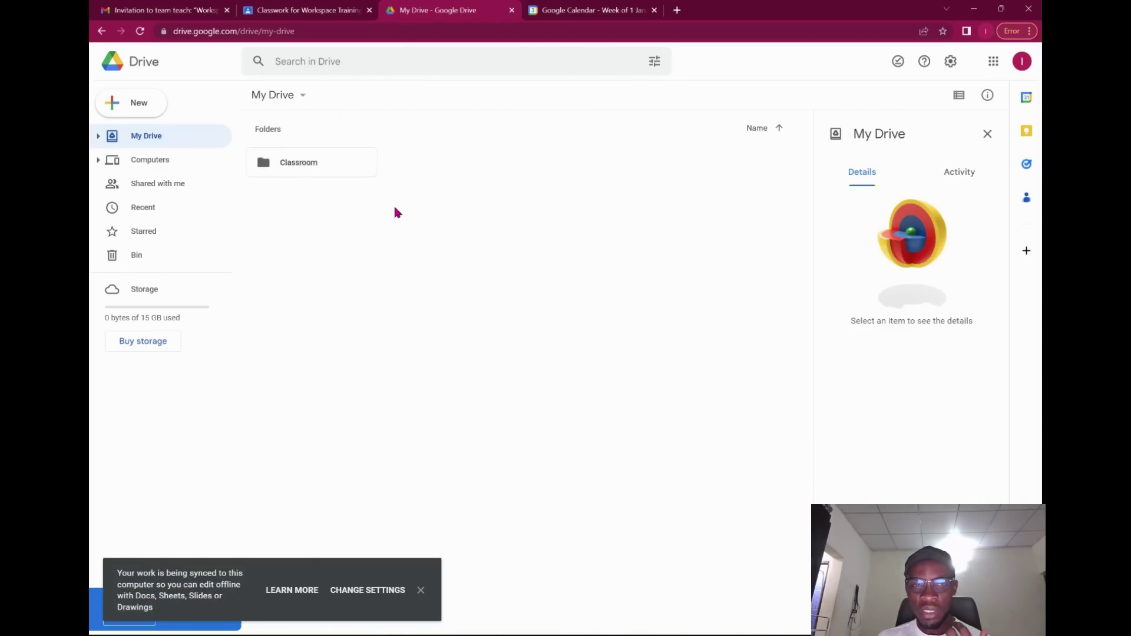
double_click(314, 171)
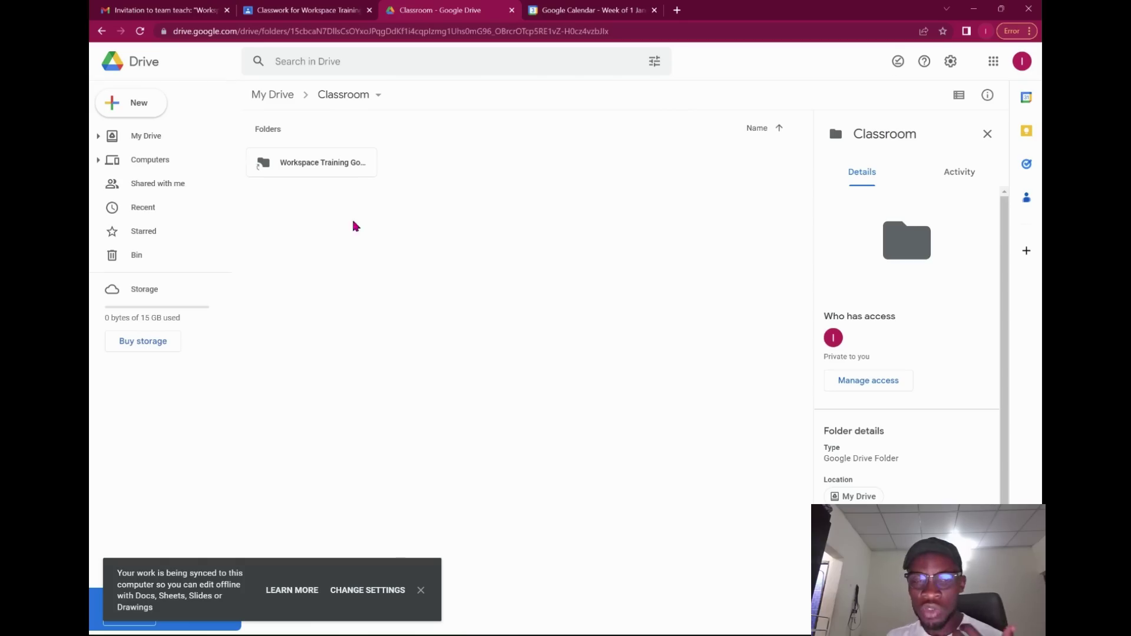
click(421, 590)
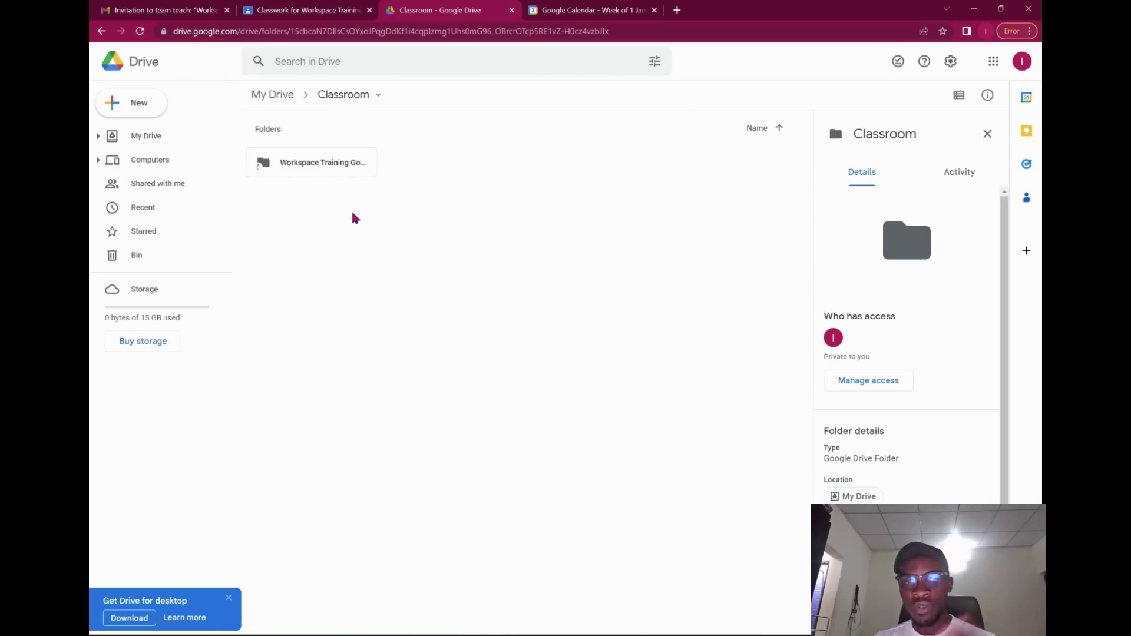
click(289, 7)
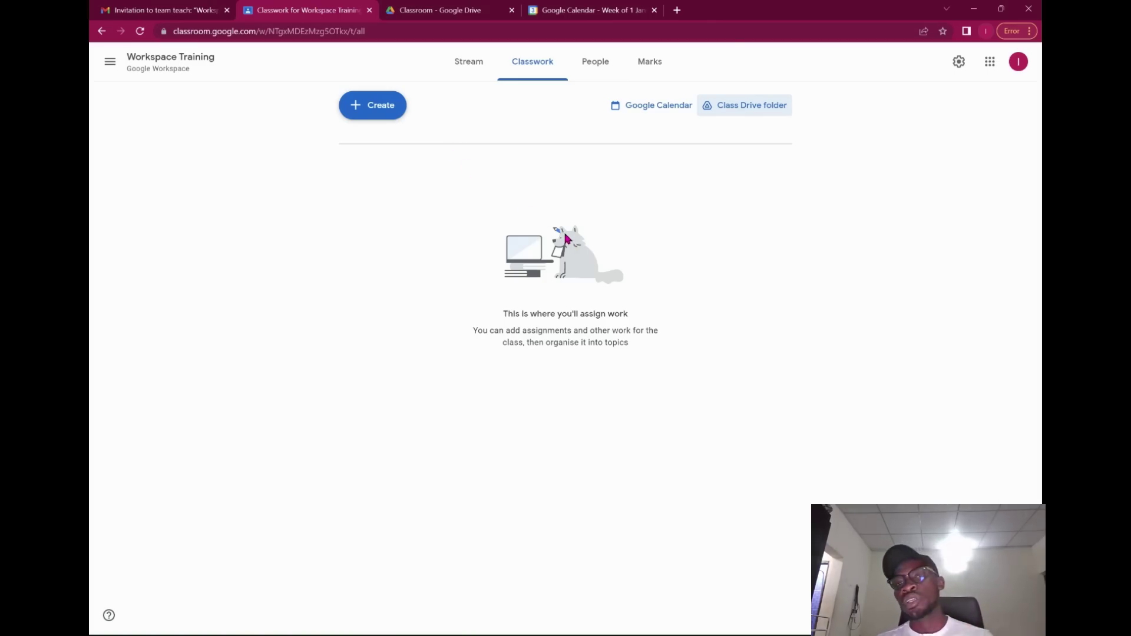
Review the class's People page with its teacher and student lists, and the Marks page
click(603, 57)
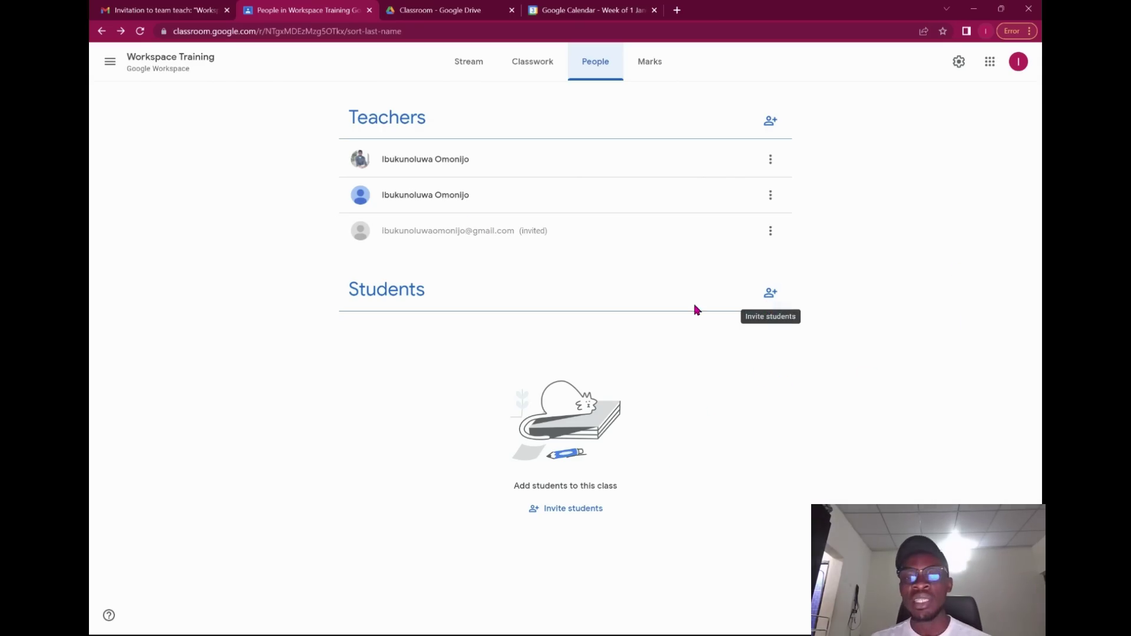
click(649, 69)
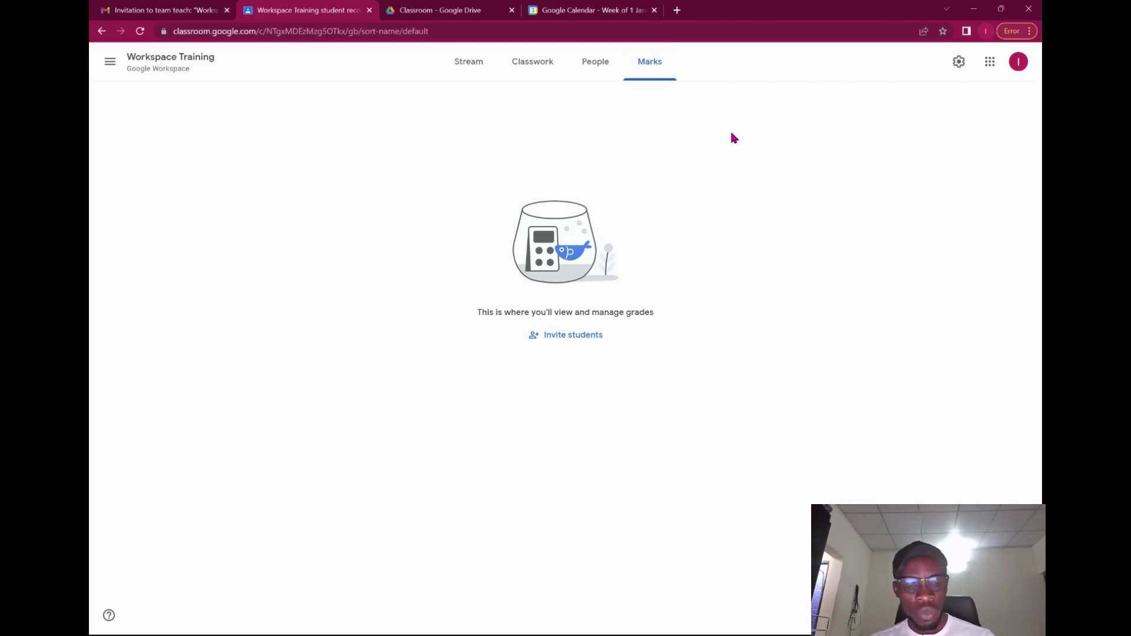
Open the class settings and review the class details, invitation code and stream options
click(961, 69)
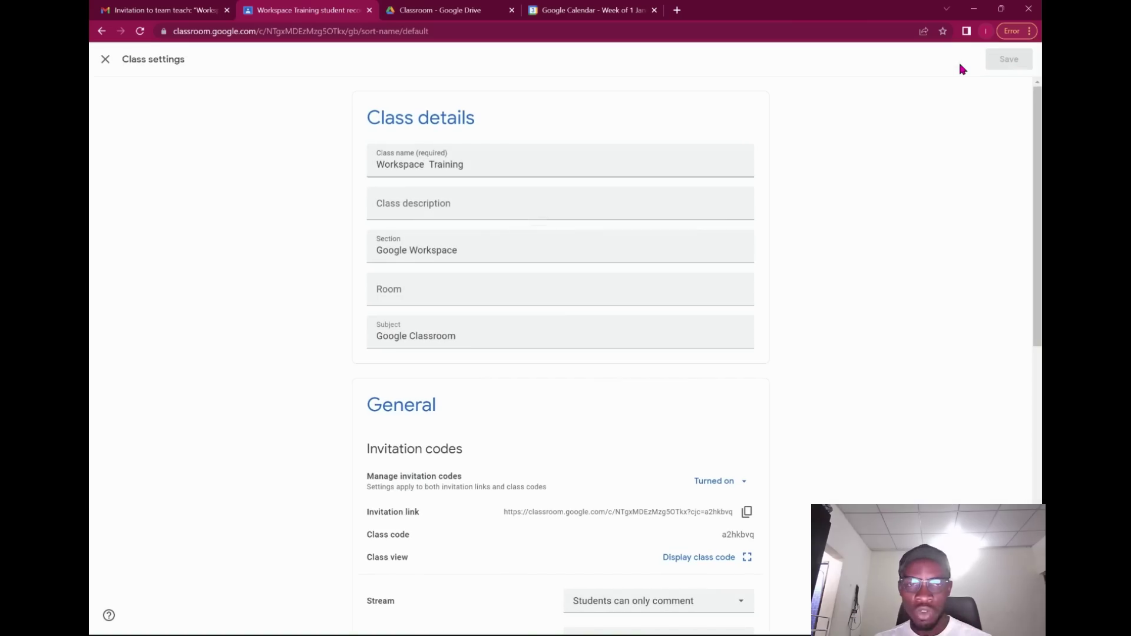
scroll(824, 220, down, 10)
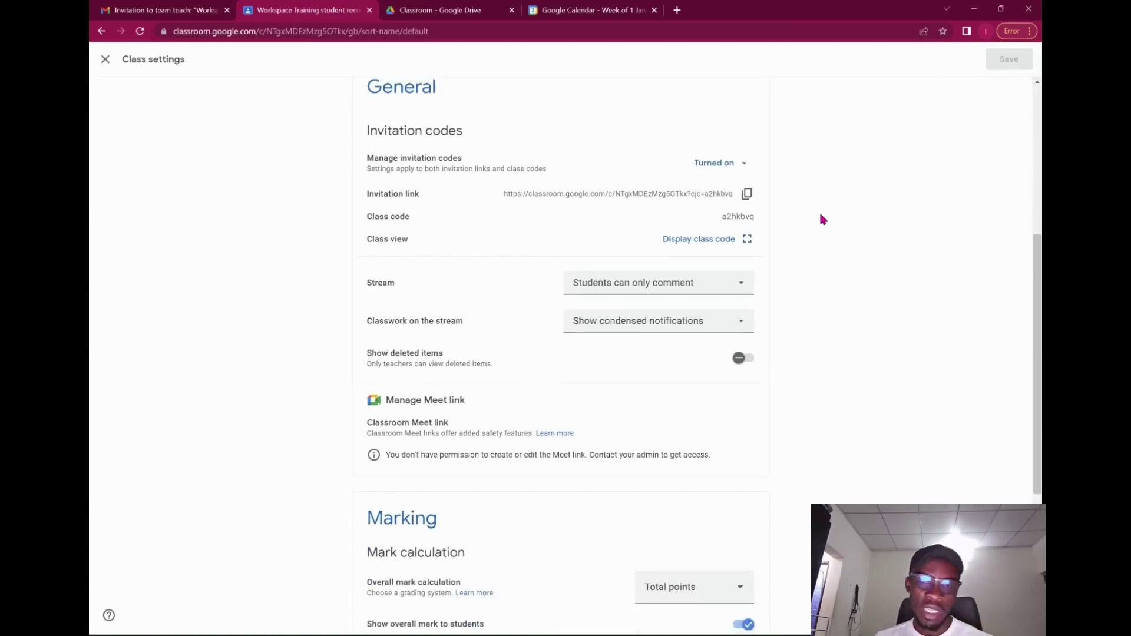
Leave the class settings and view the Classroom calendar filtered to Workspace Training, checking the following week and returning to Jan 2–Jan 8, 2023
scroll(133, 104, up, 10)
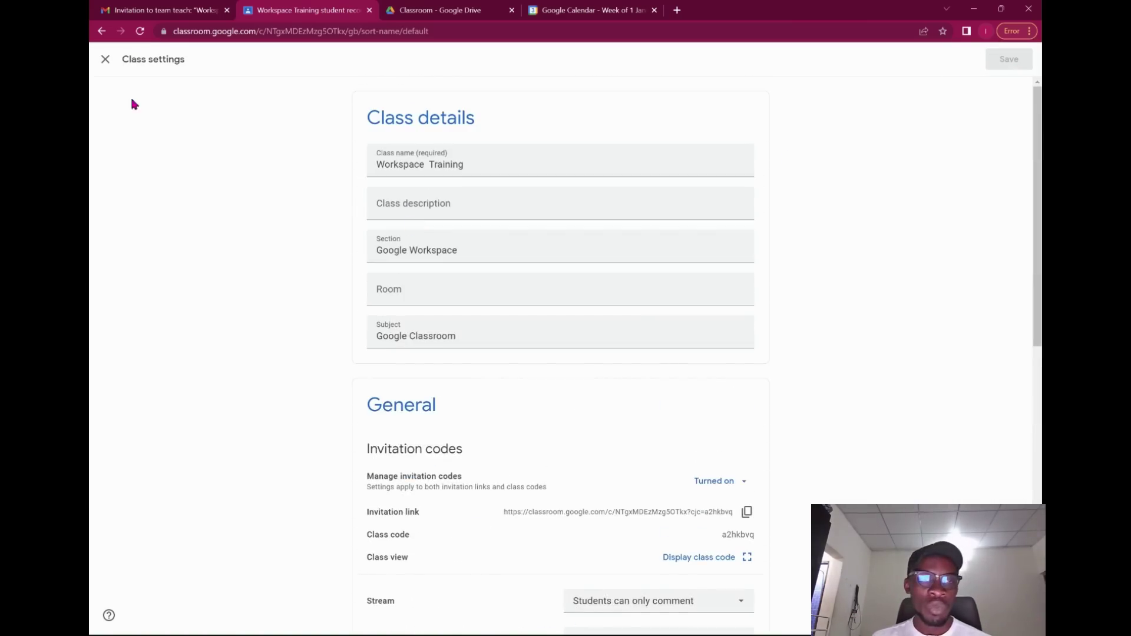
click(106, 61)
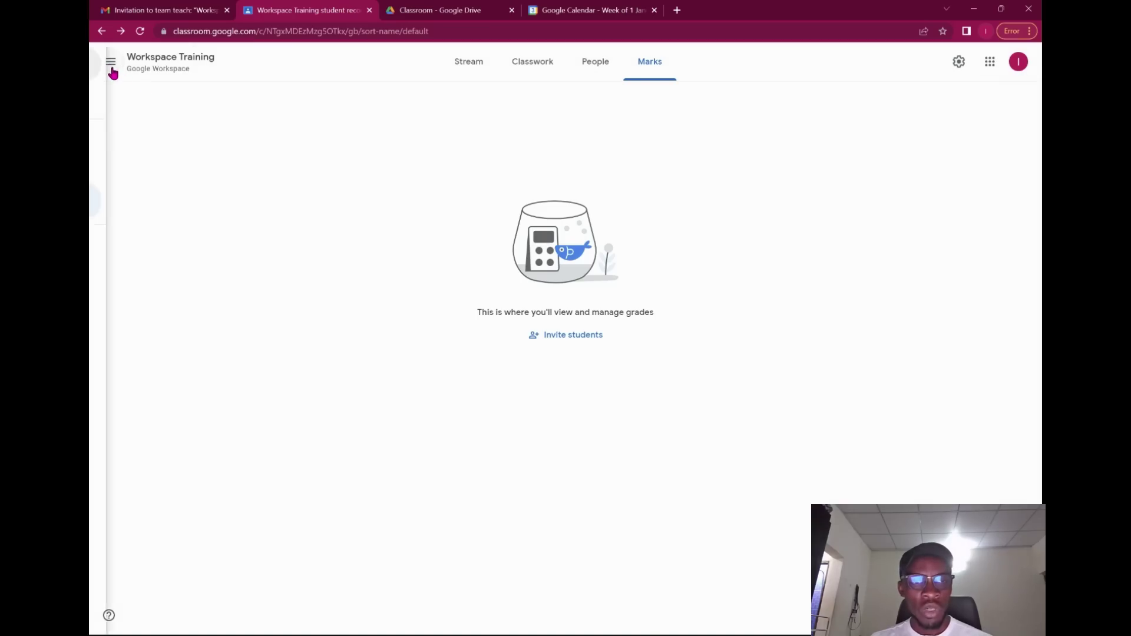
click(107, 64)
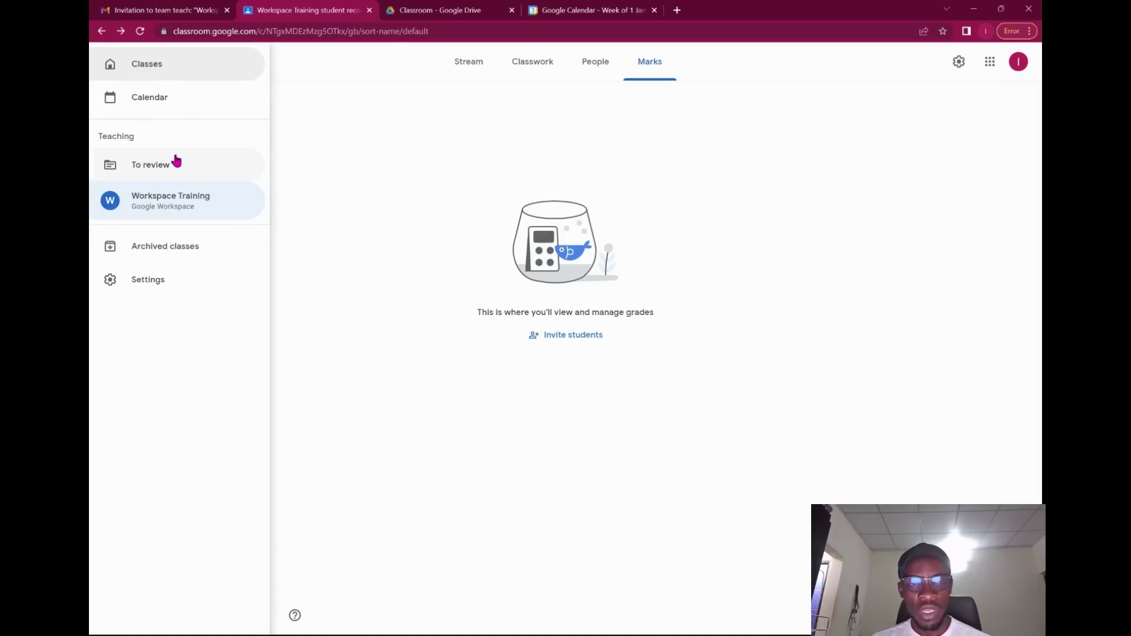
click(173, 97)
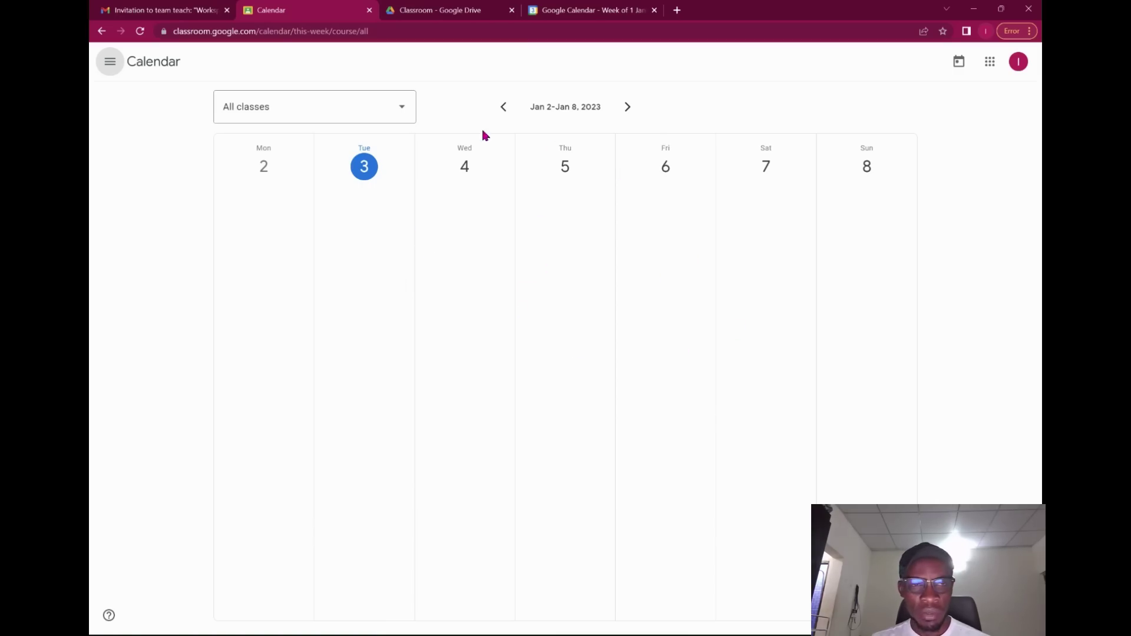
click(403, 118)
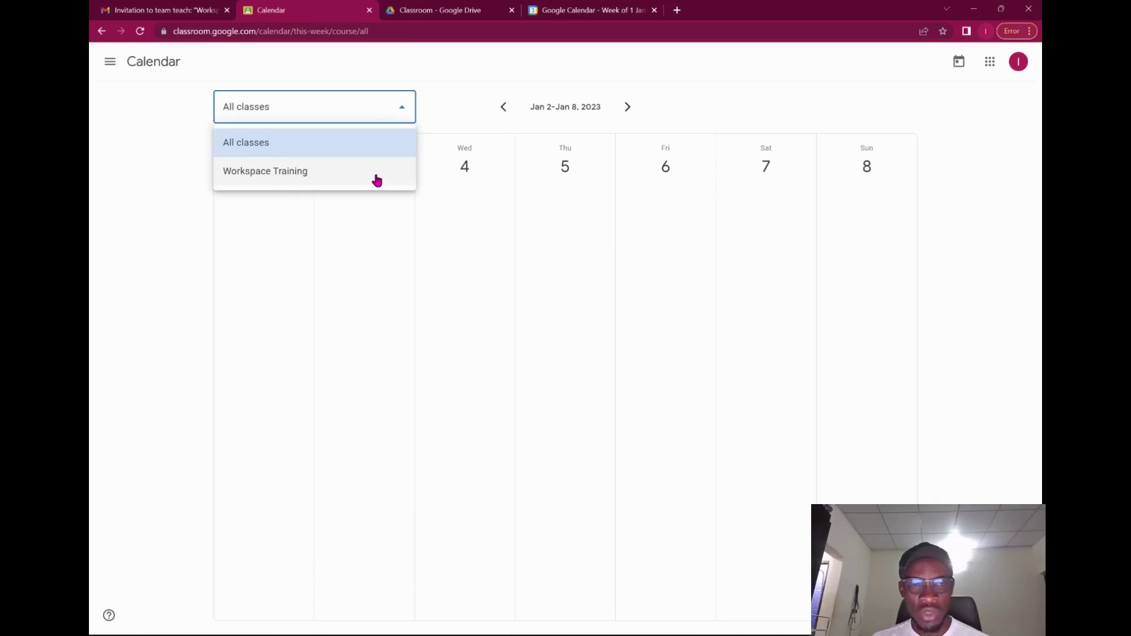
click(378, 180)
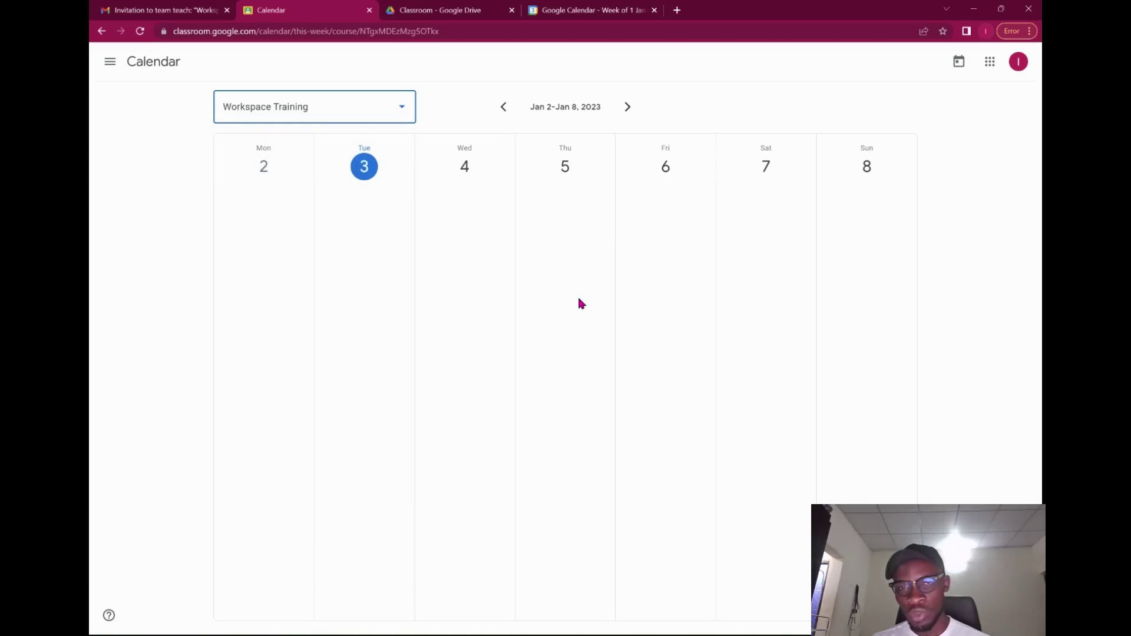
click(627, 106)
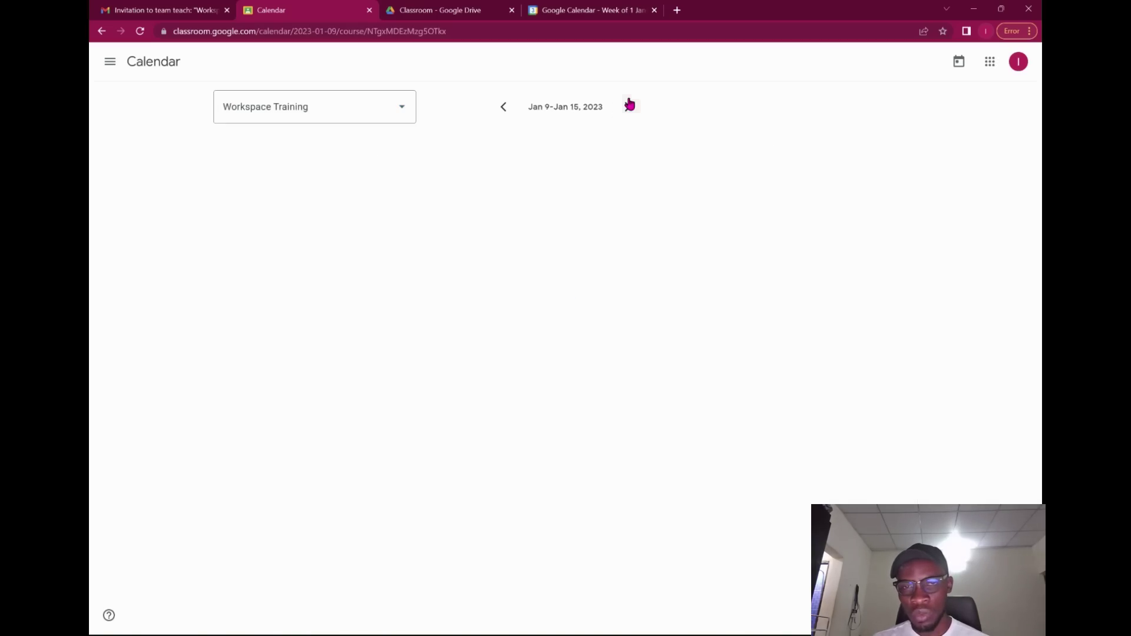
click(503, 112)
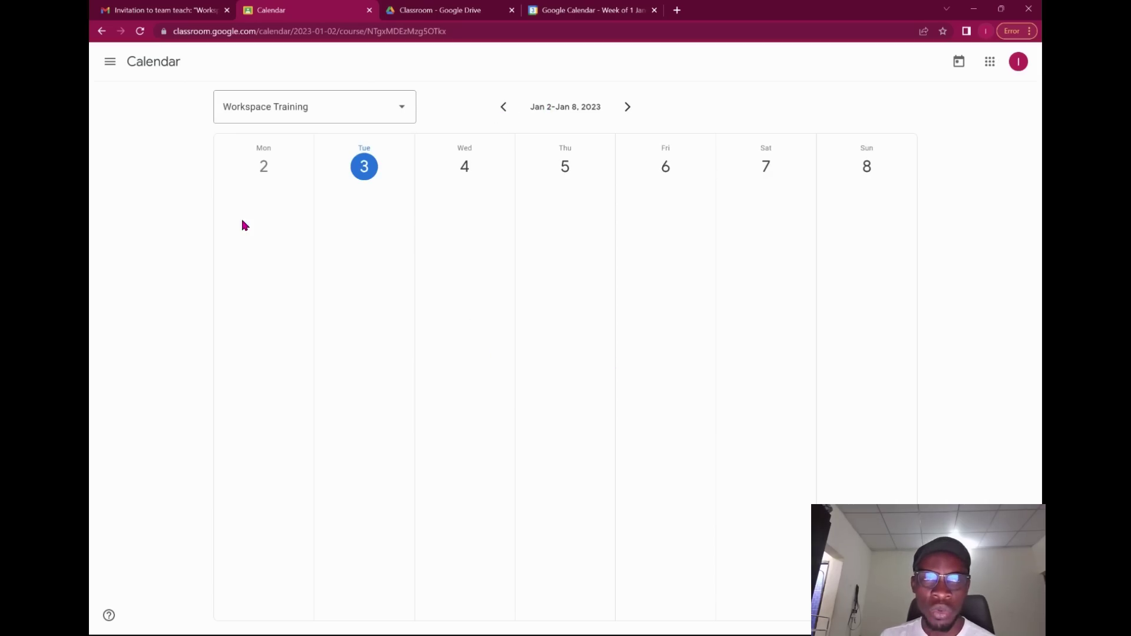
View the archived classes page, then review the general Classroom settings with the class notifications expanded
click(118, 72)
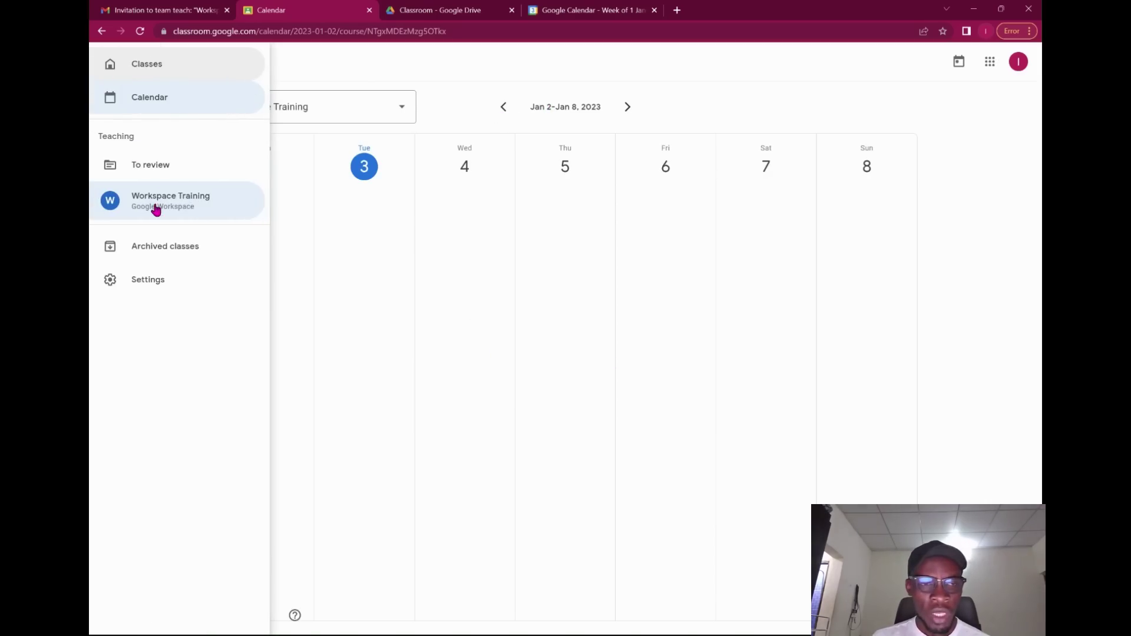
click(166, 247)
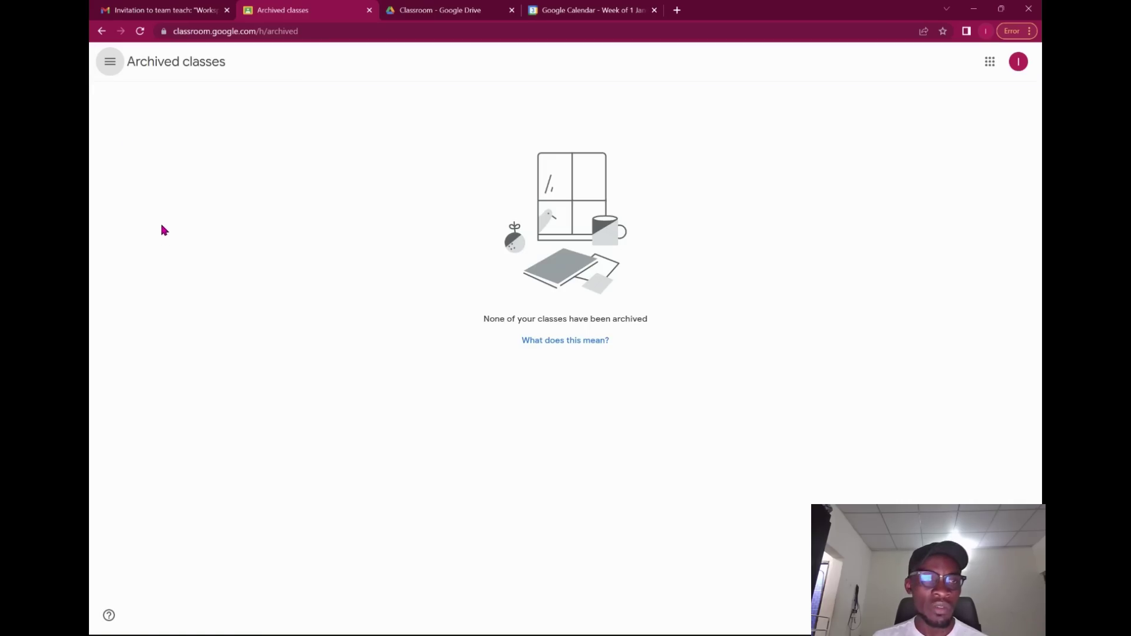
click(111, 61)
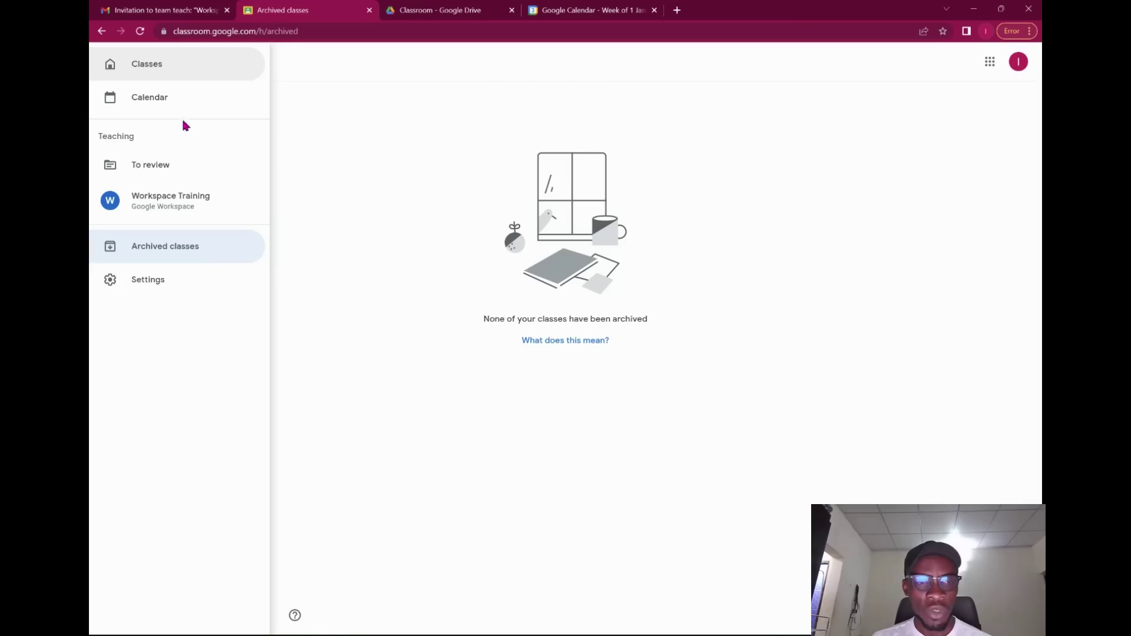
click(163, 280)
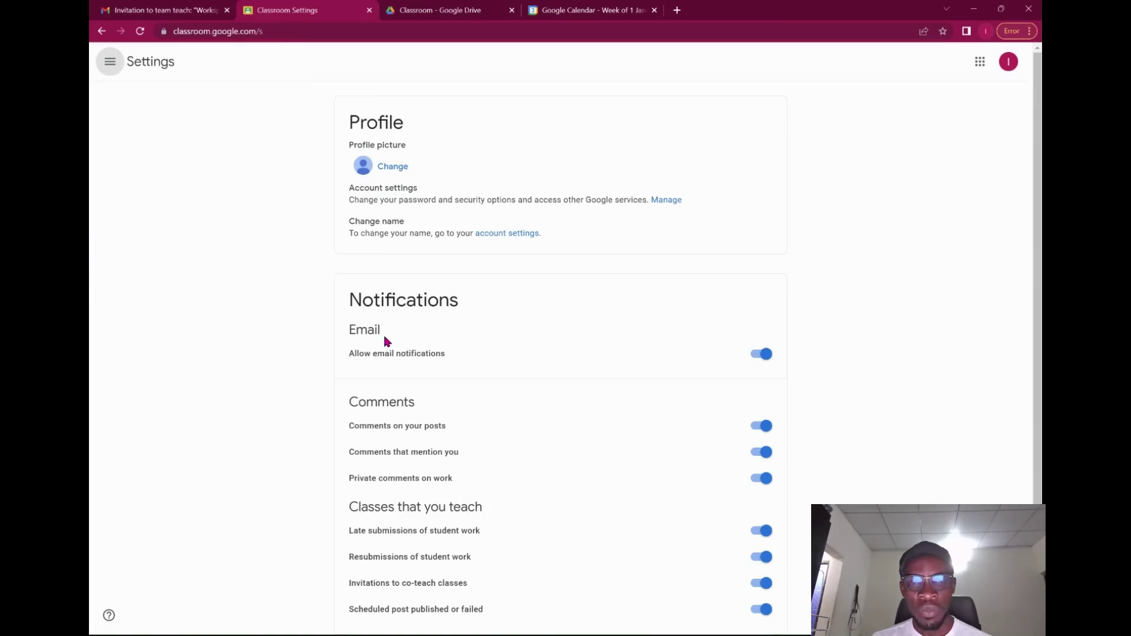
scroll(418, 365, down, 2)
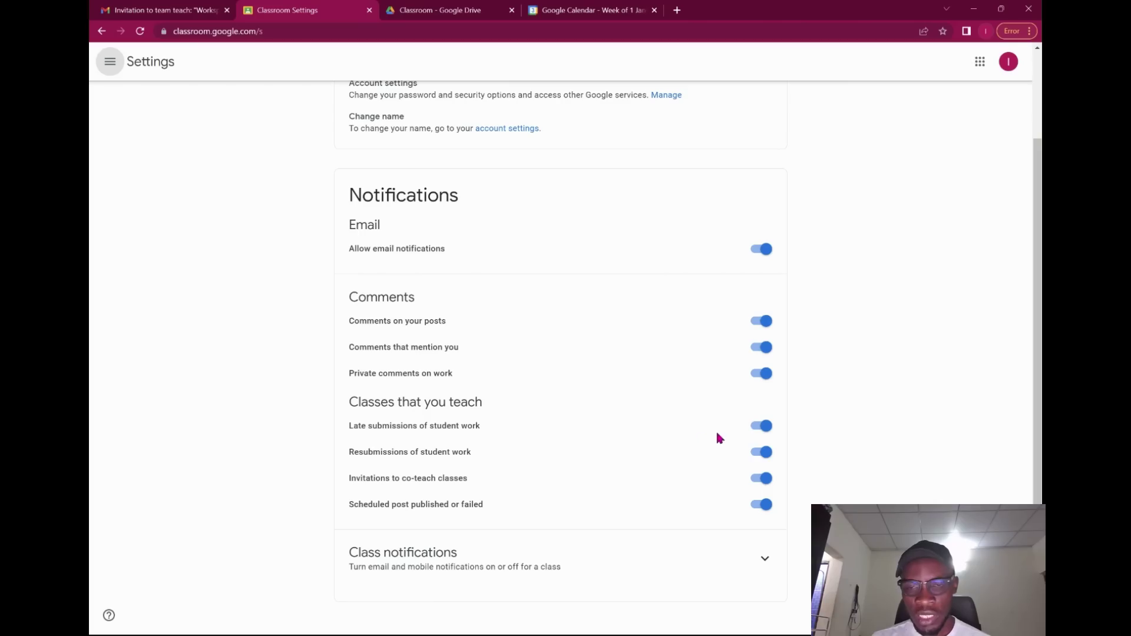
click(765, 559)
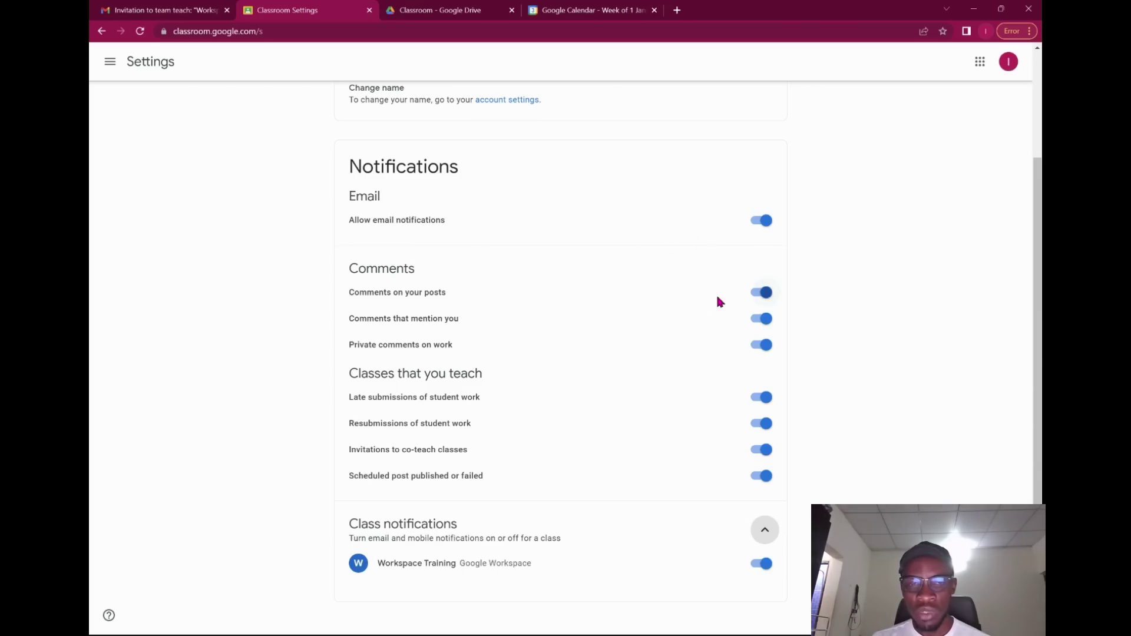
Turn off notifications for comments on your posts and comments that mention you, leaving private comments on work enabled
click(755, 301)
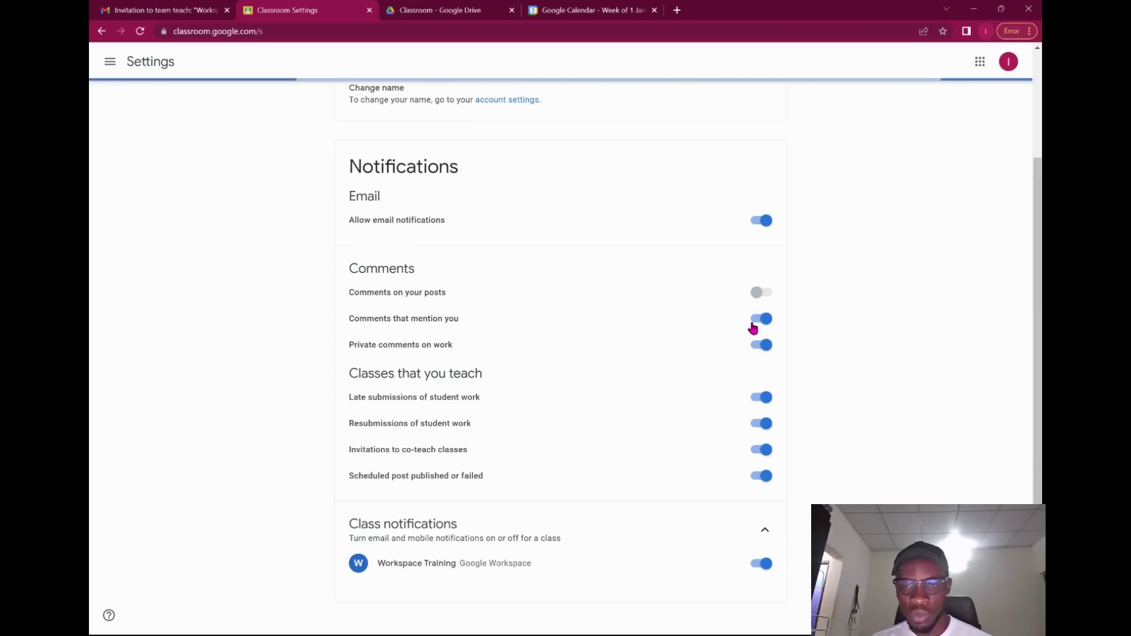
click(754, 323)
click(757, 348)
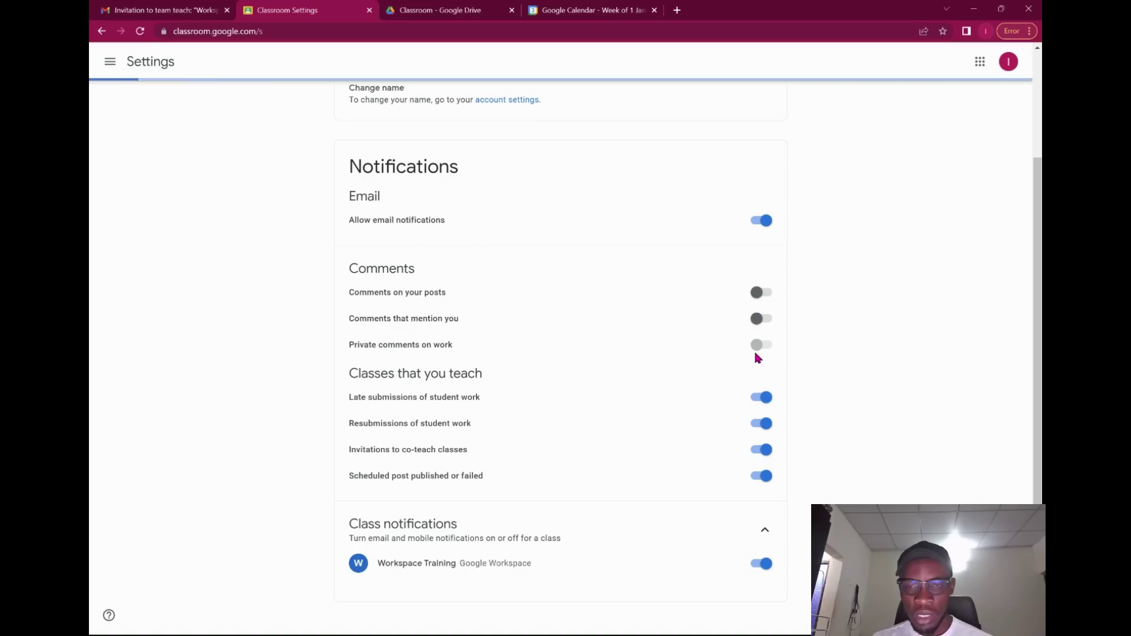
click(759, 345)
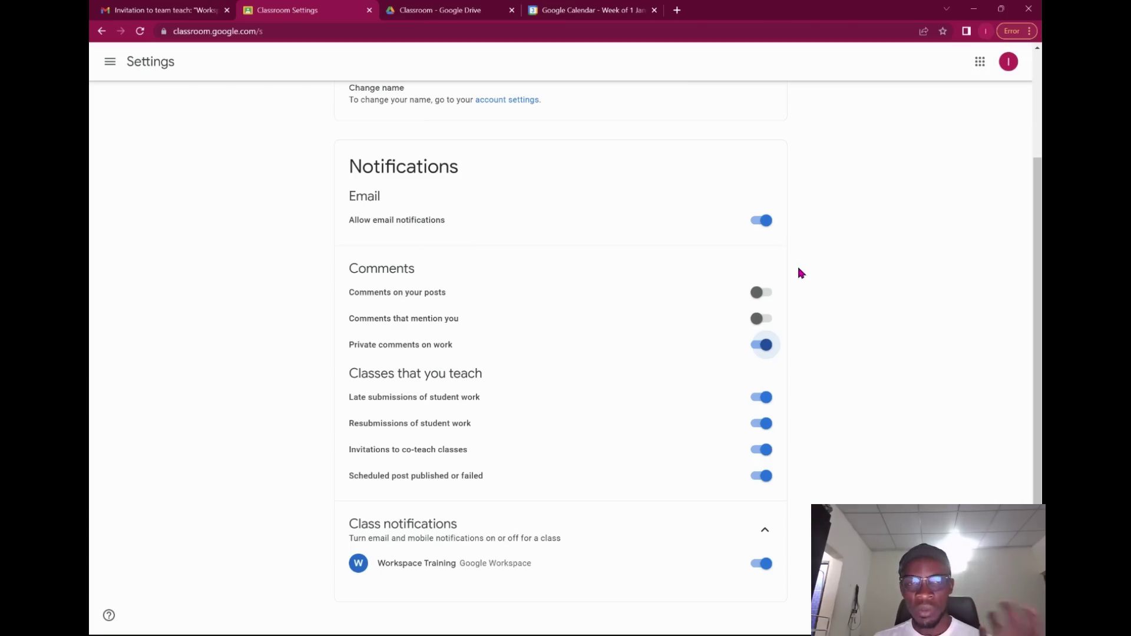
Turn off notifications for late submissions, resubmissions of student work and invitations to co-teach classes
click(764, 422)
click(764, 399)
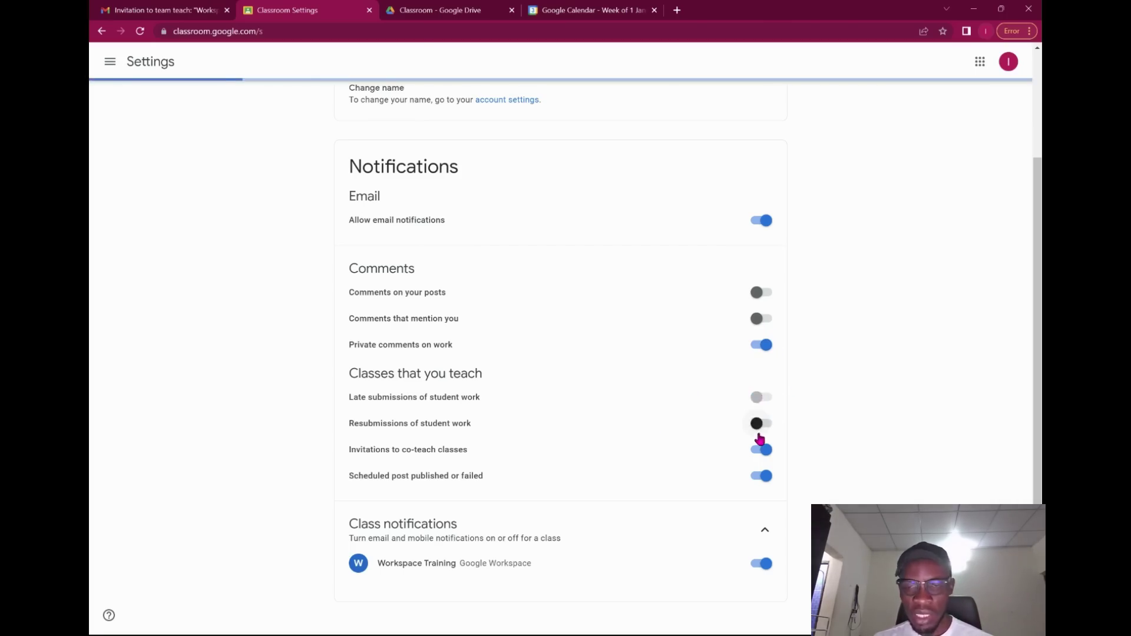
click(762, 449)
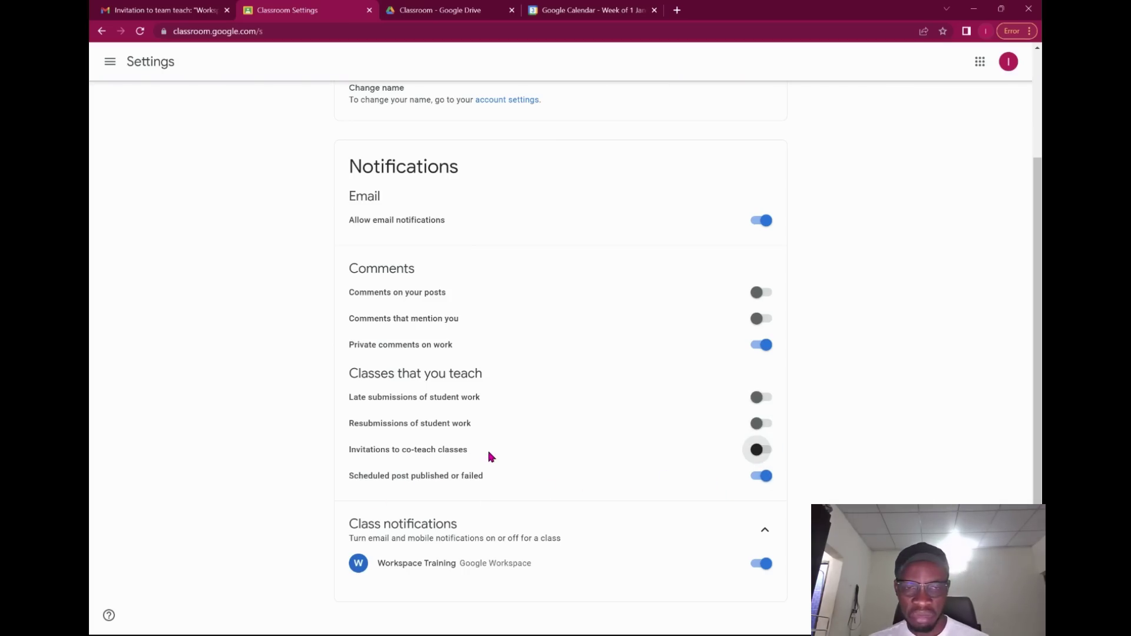
Leave the general settings and return to the Classes overview page
scroll(489, 456, up, 3)
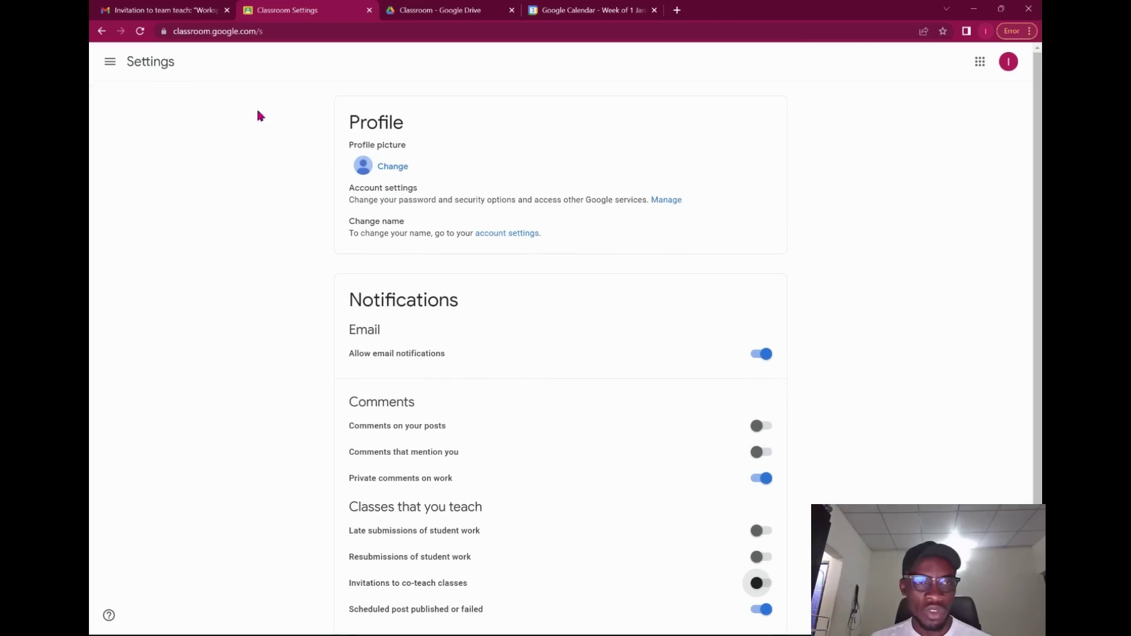
click(111, 62)
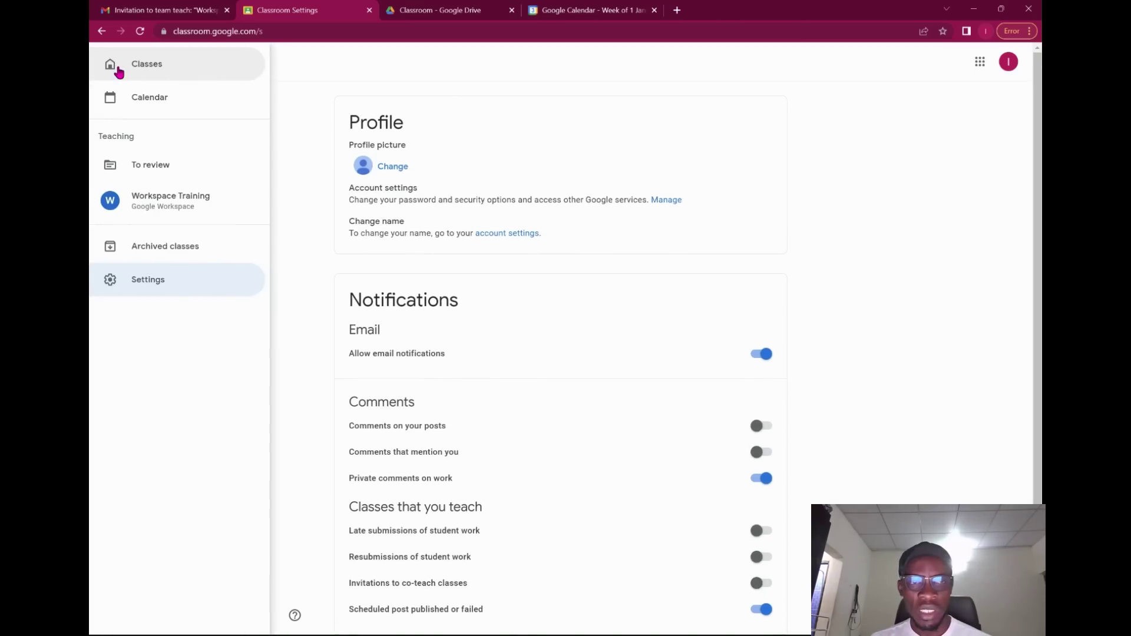
click(192, 67)
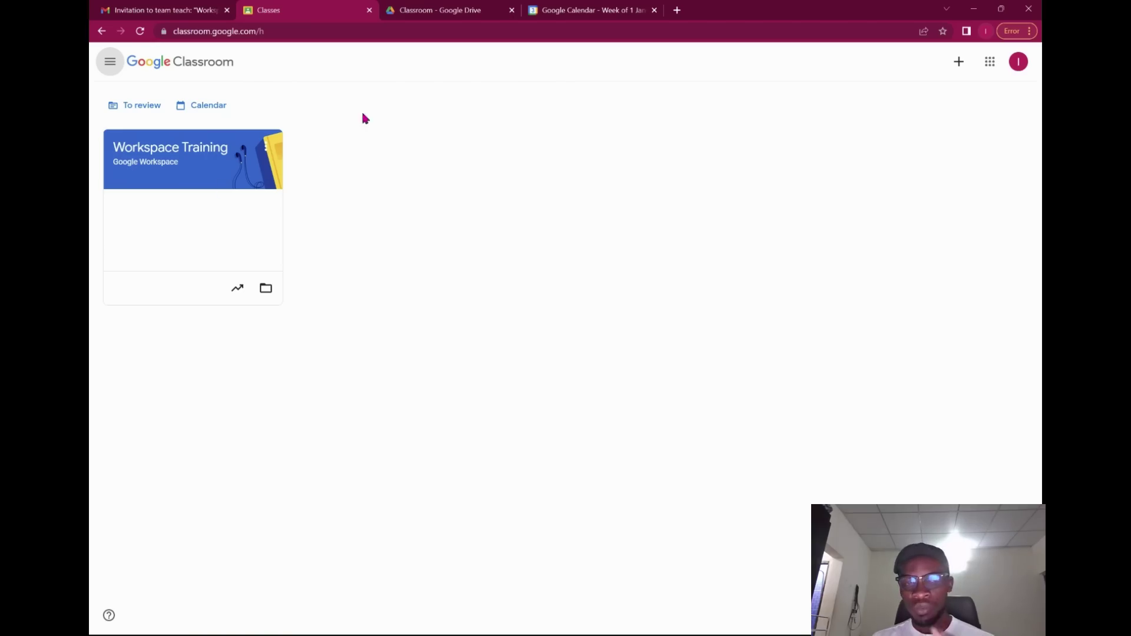